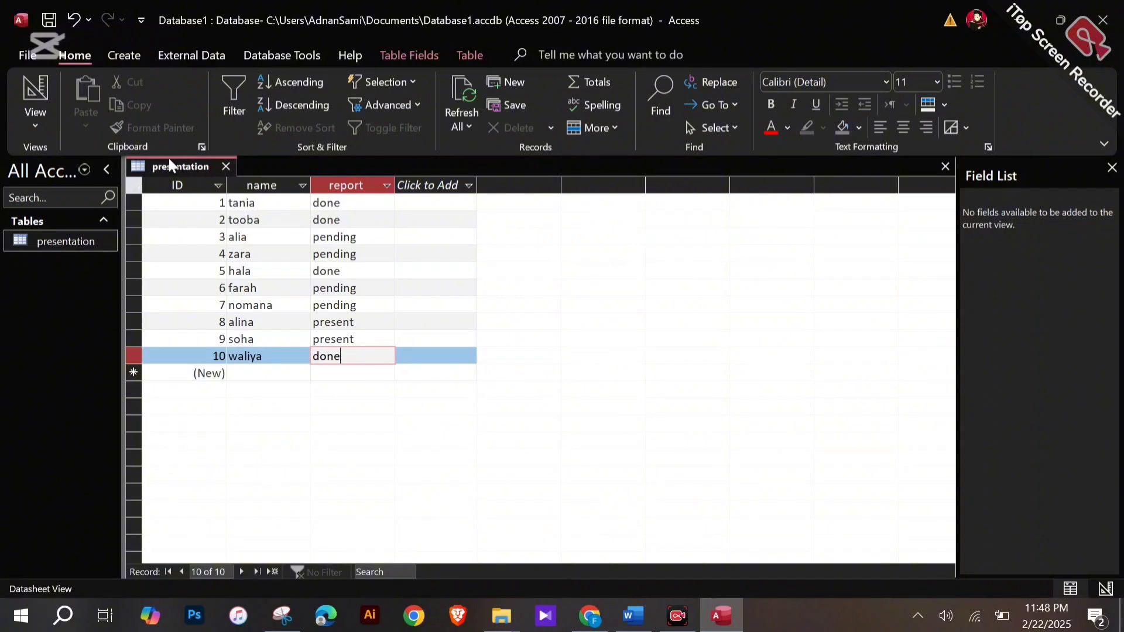
View the presentation table's structure in Design View and return it to Datasheet View
right_click(171, 162)
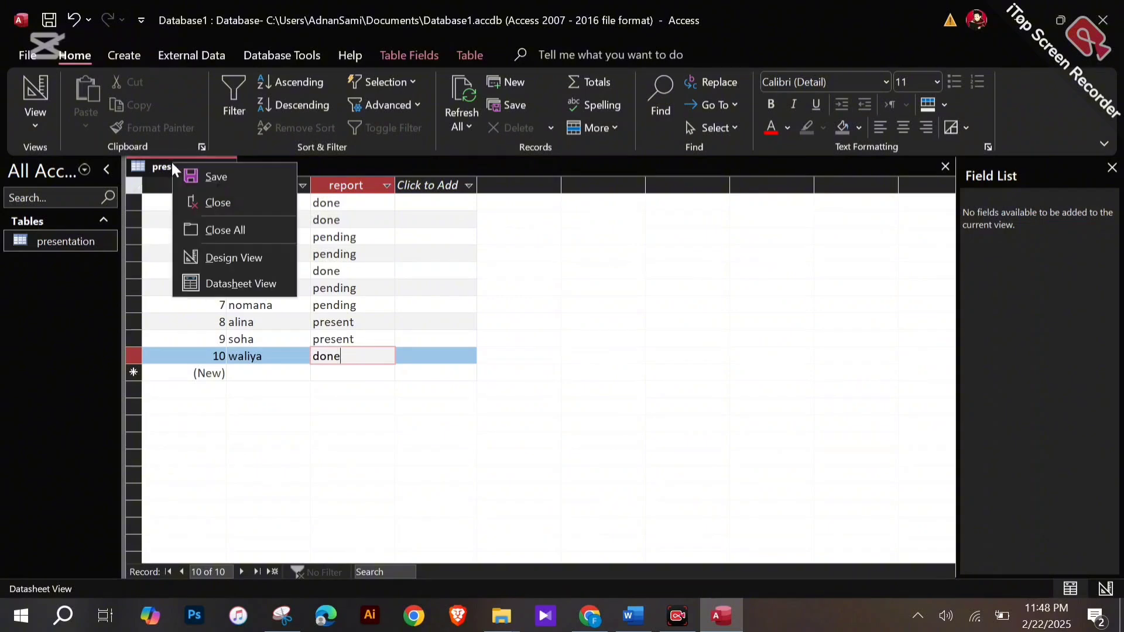
left_click(224, 285)
right_click(198, 172)
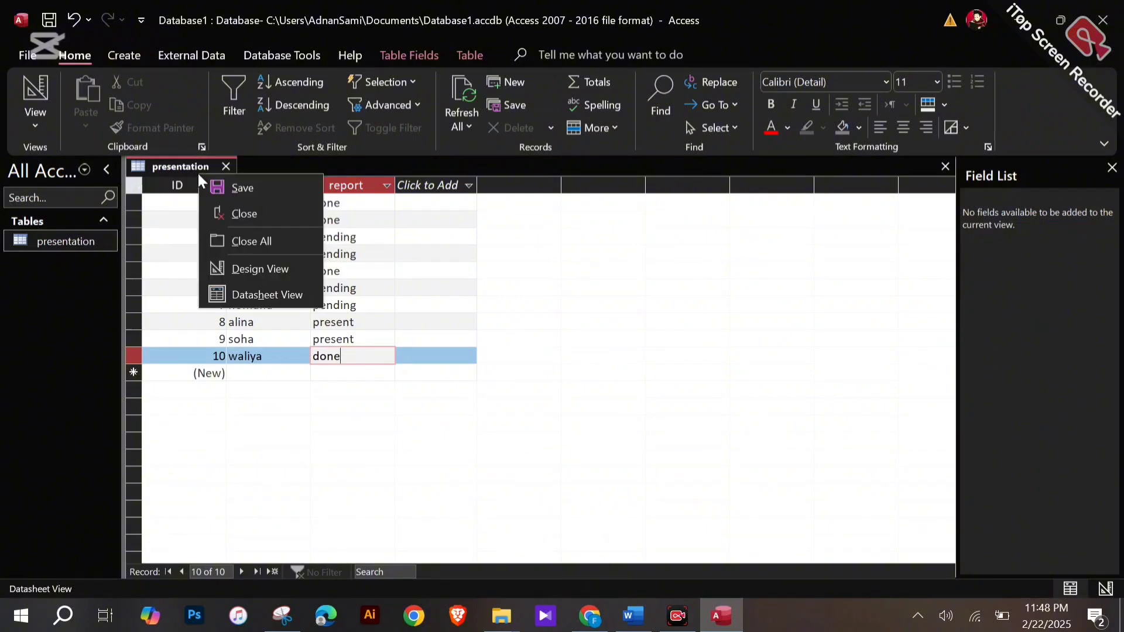
left_click(258, 265)
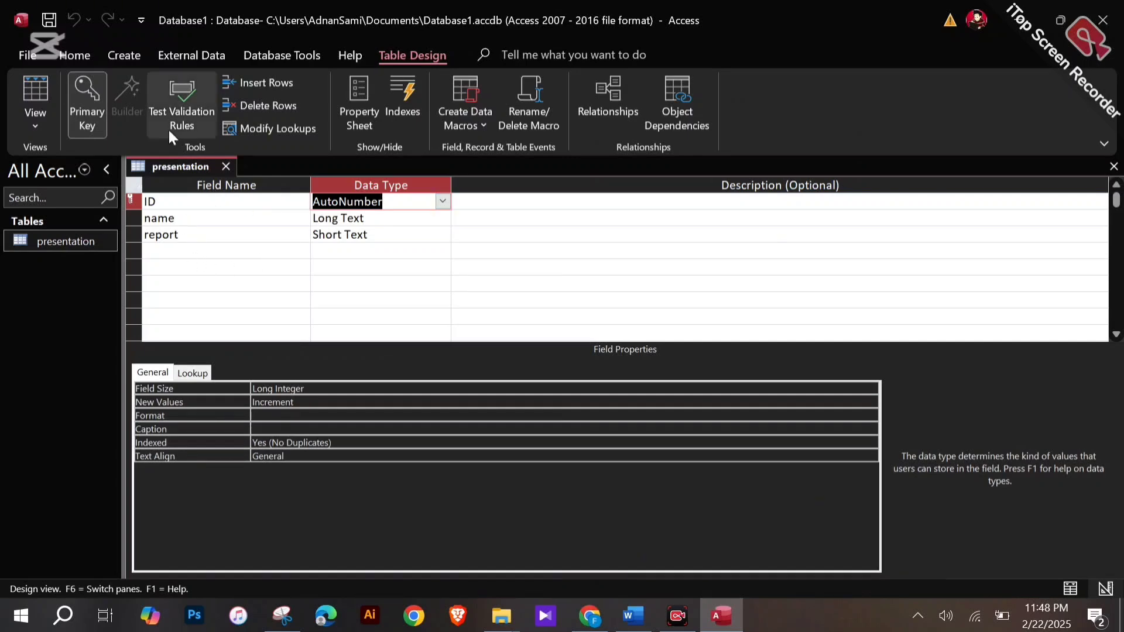
right_click(180, 167)
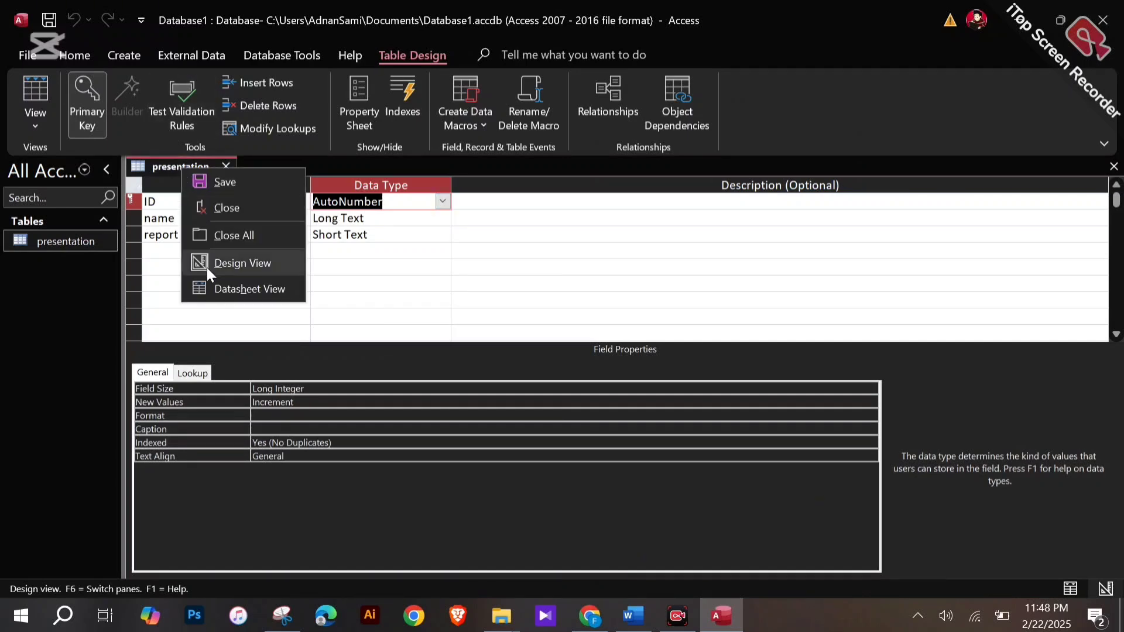
left_click(219, 281)
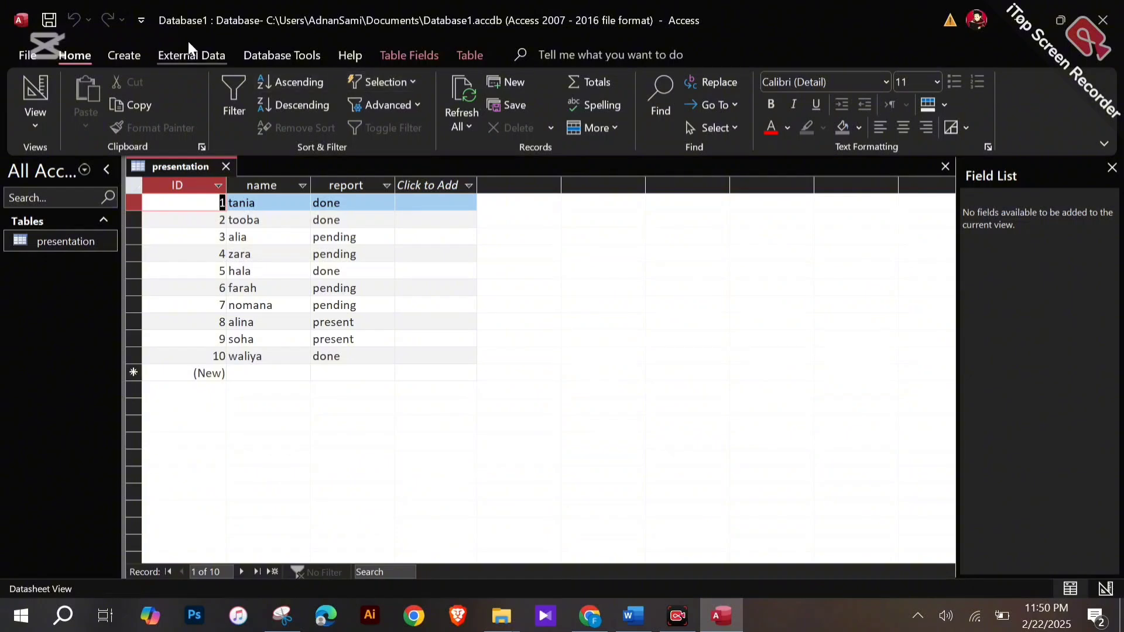
Create a query with the Simple Query Wizard using the presentation table's ID, name and report fields, and open it to view information
left_click(123, 58)
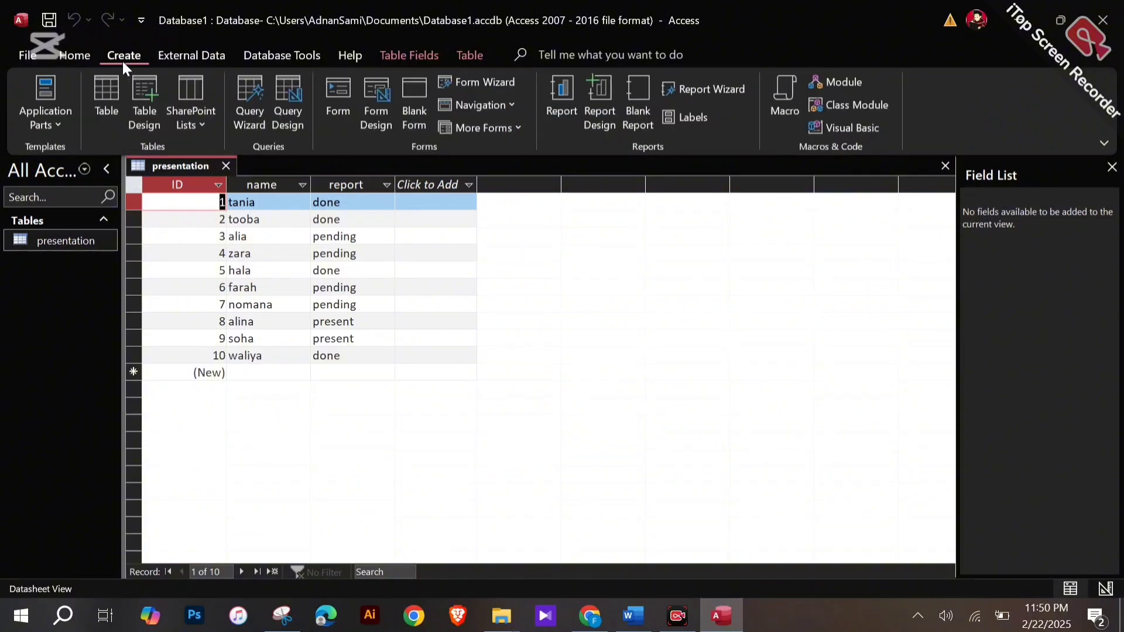
left_click(245, 115)
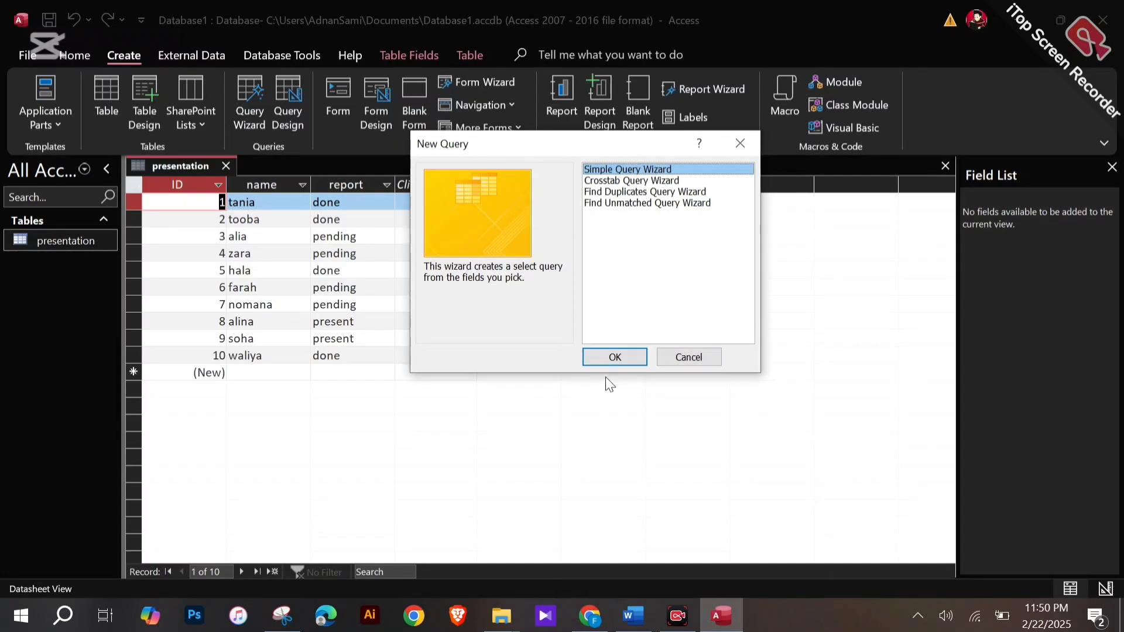
left_click(617, 361)
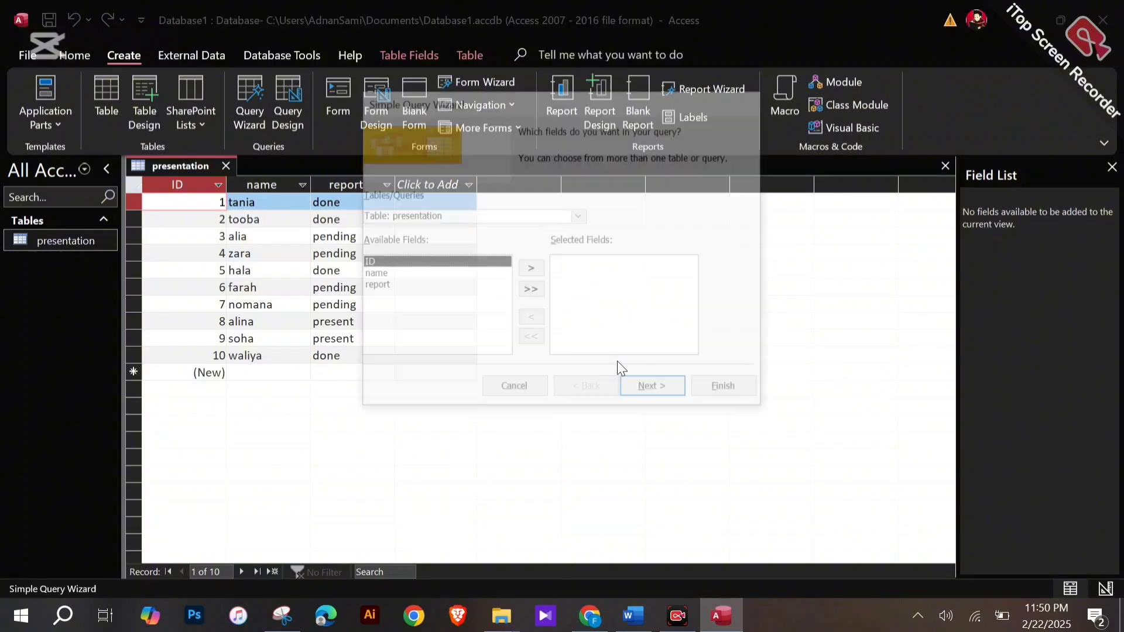
left_click(530, 269)
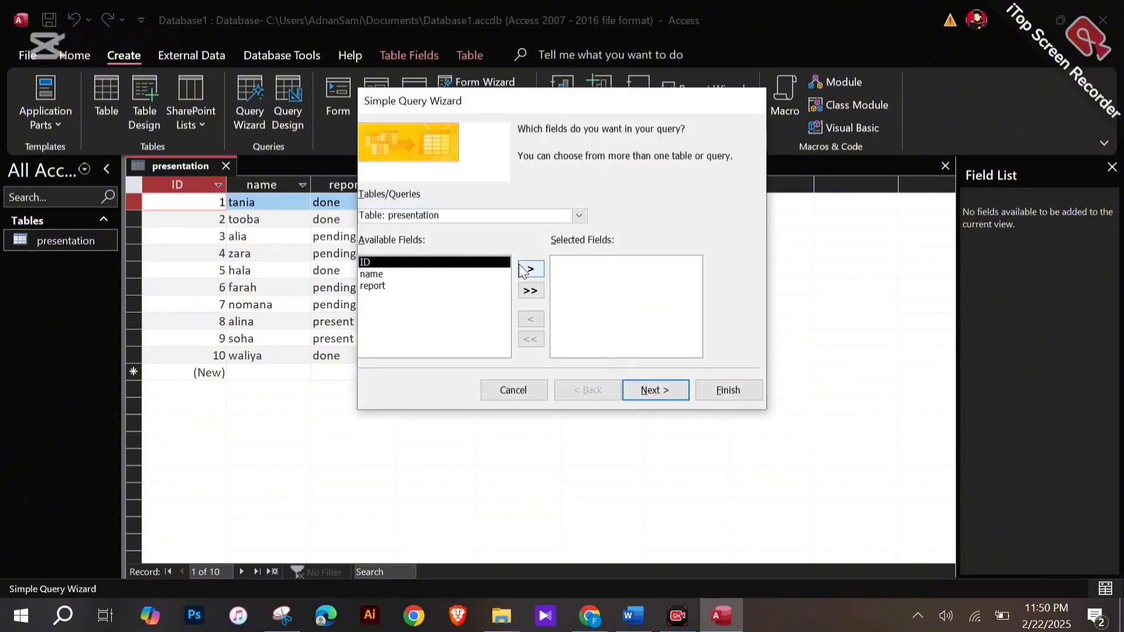
left_click(530, 268)
left_click(520, 267)
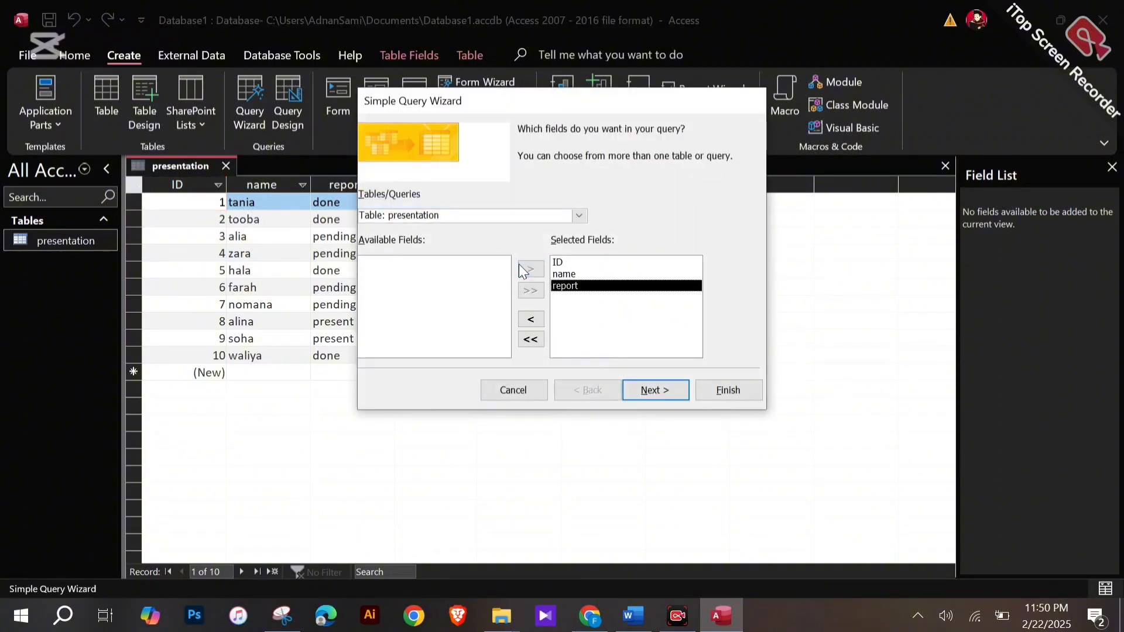
left_click(630, 388)
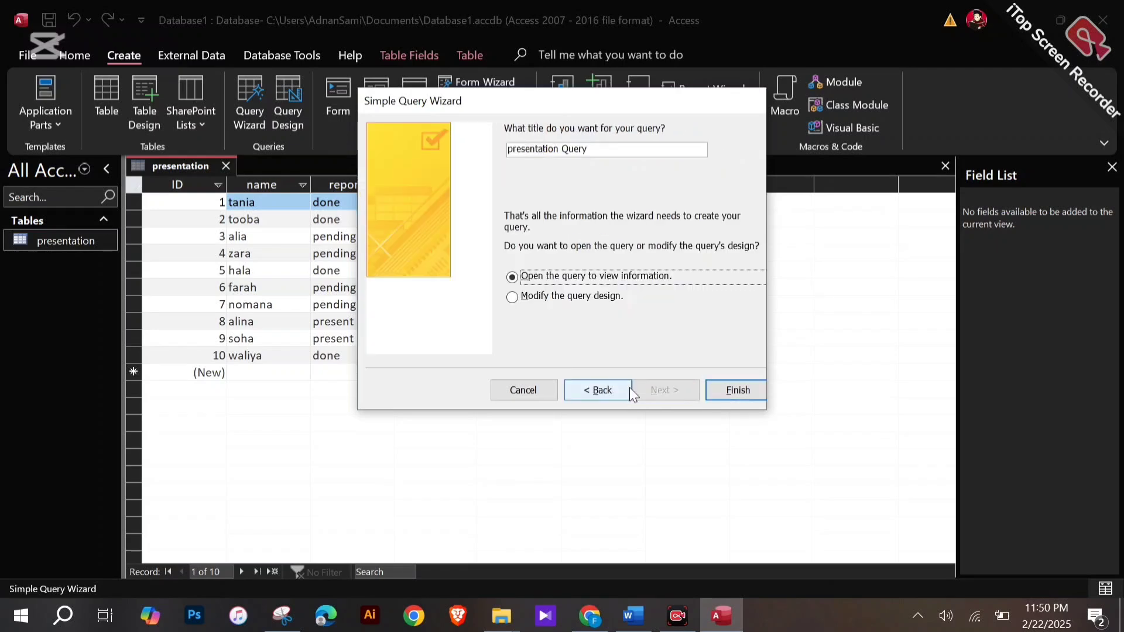
left_click(742, 389)
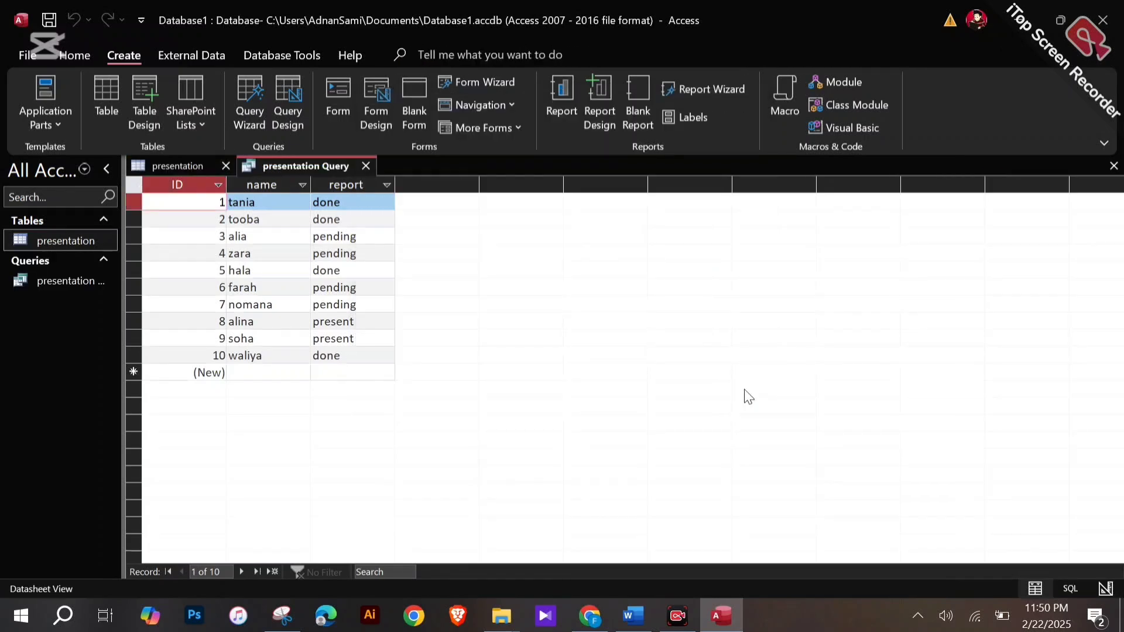
Show the wizard-made presentation query in Design View
double_click(89, 284)
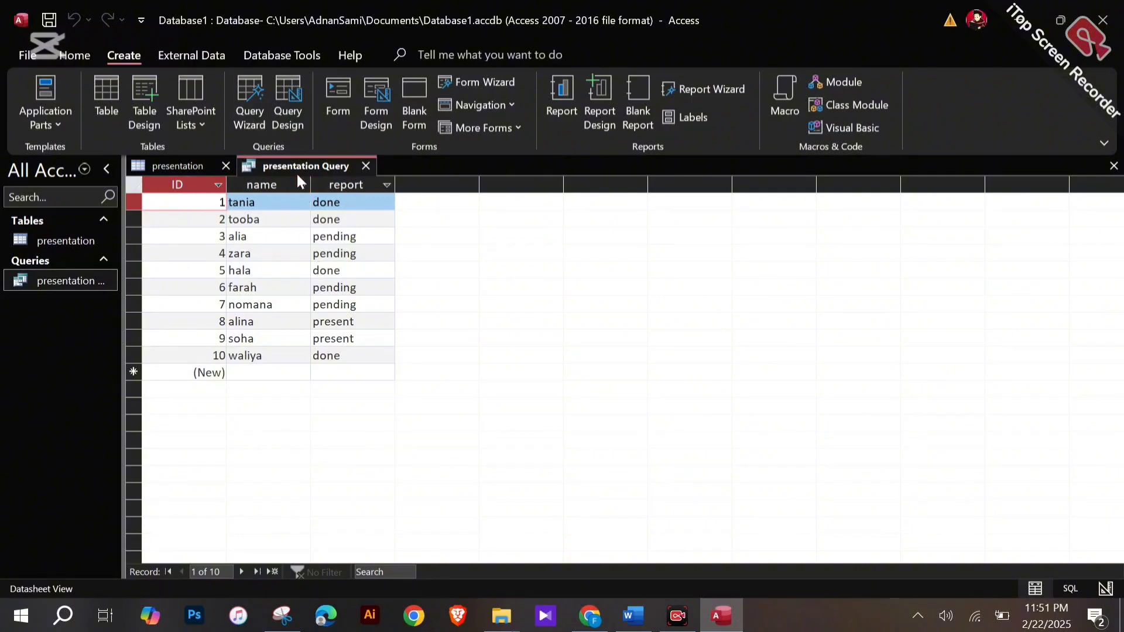
right_click(314, 165)
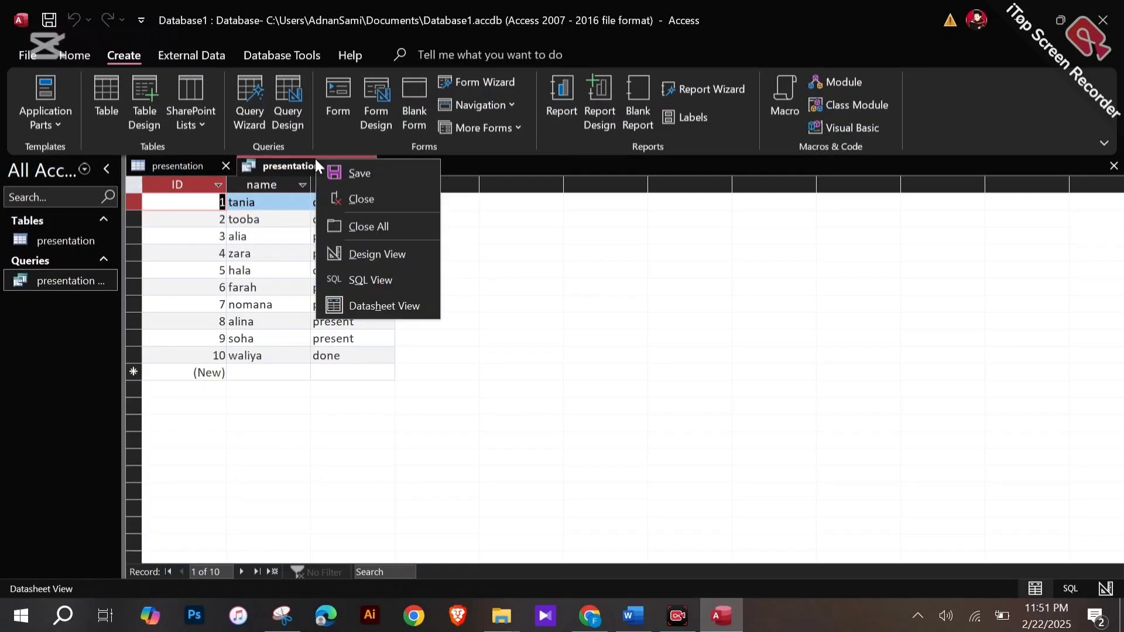
left_click(354, 261)
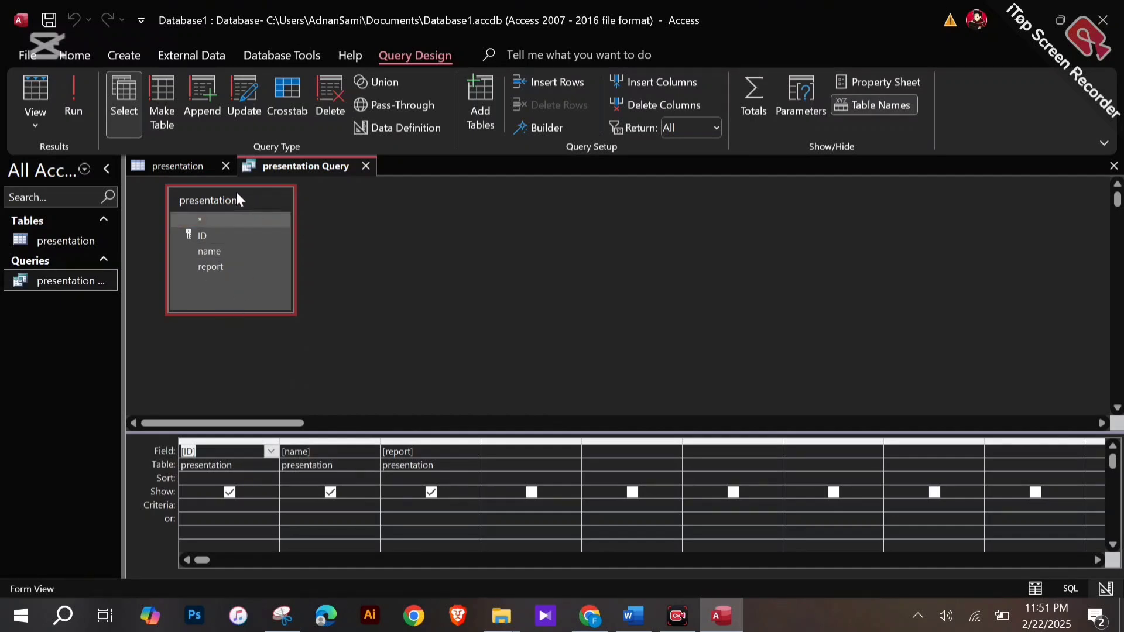
Close the wizard-made presentation query and cut it from the database's queries
right_click(91, 275)
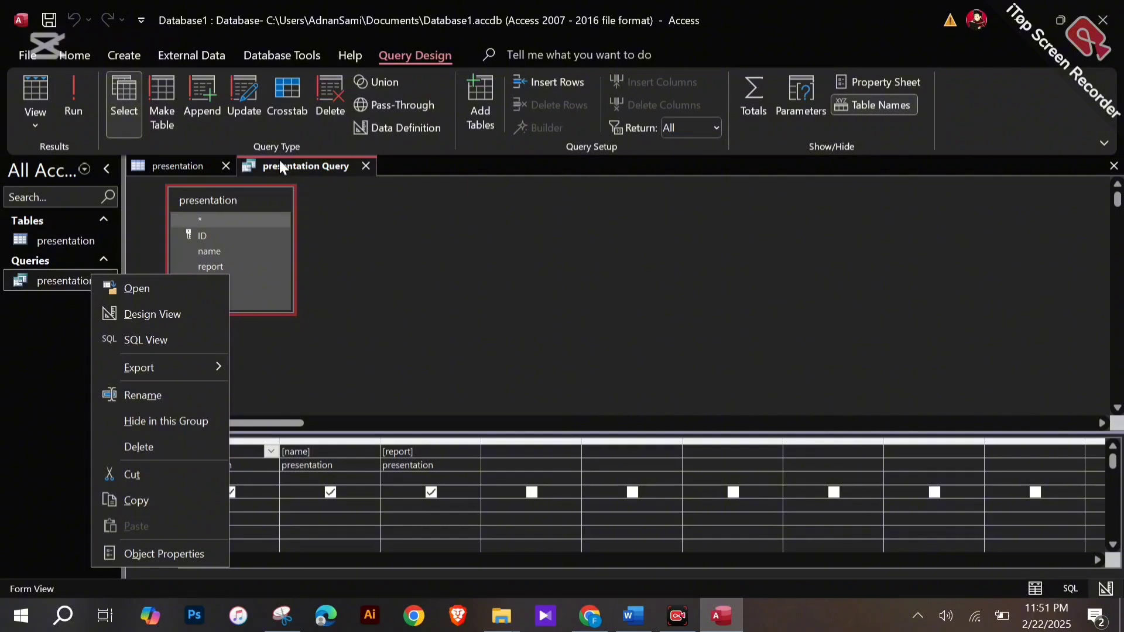
left_click(364, 165)
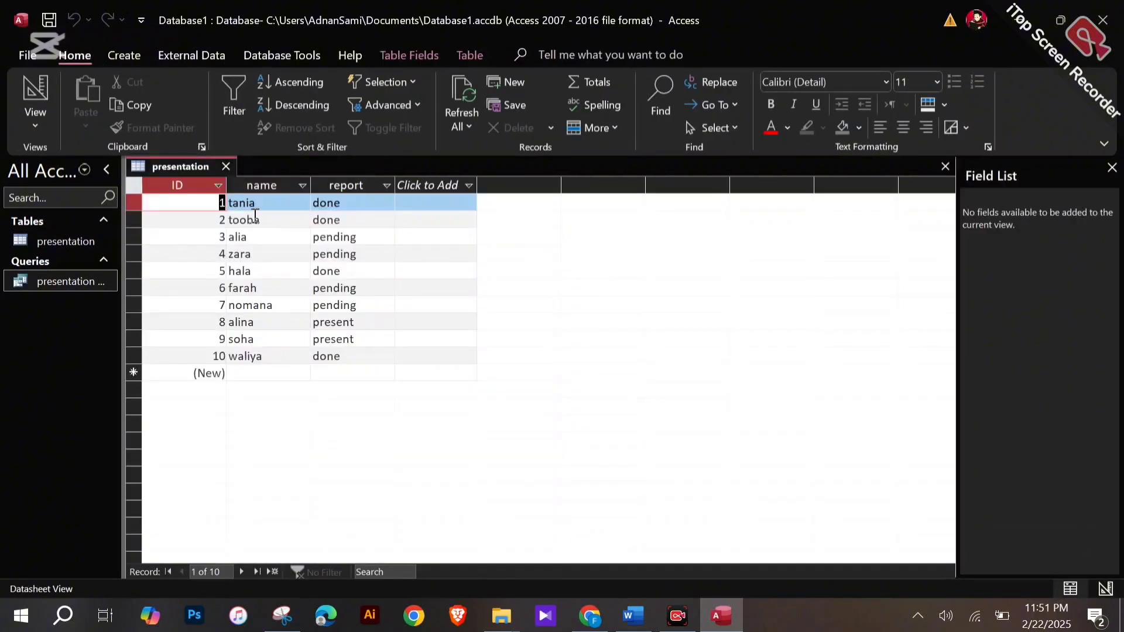
right_click(92, 283)
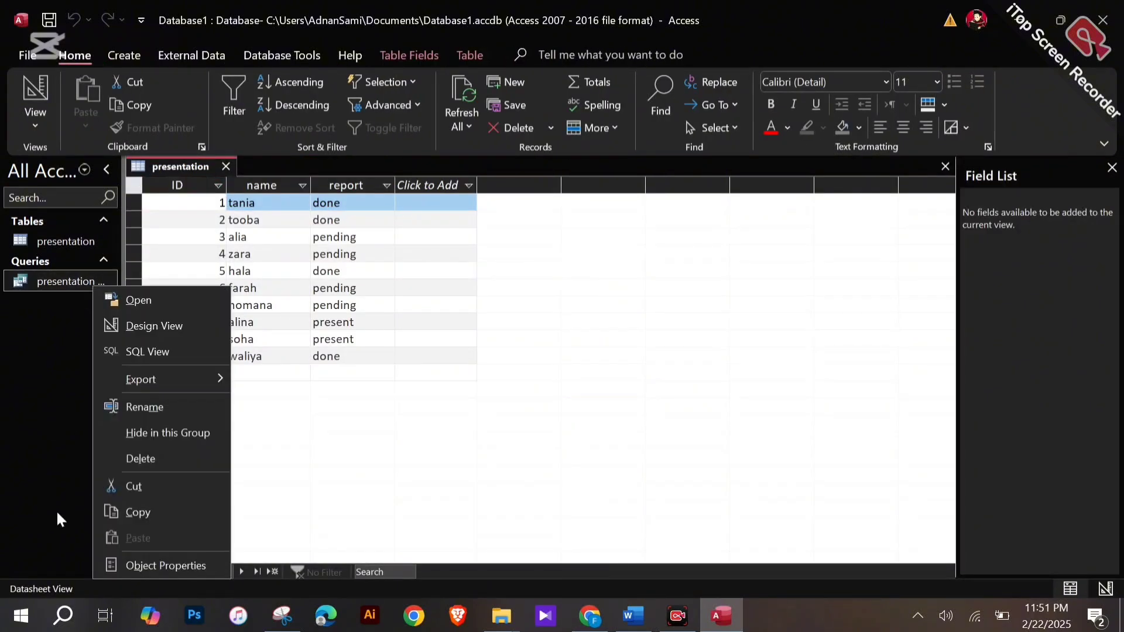
left_click(138, 485)
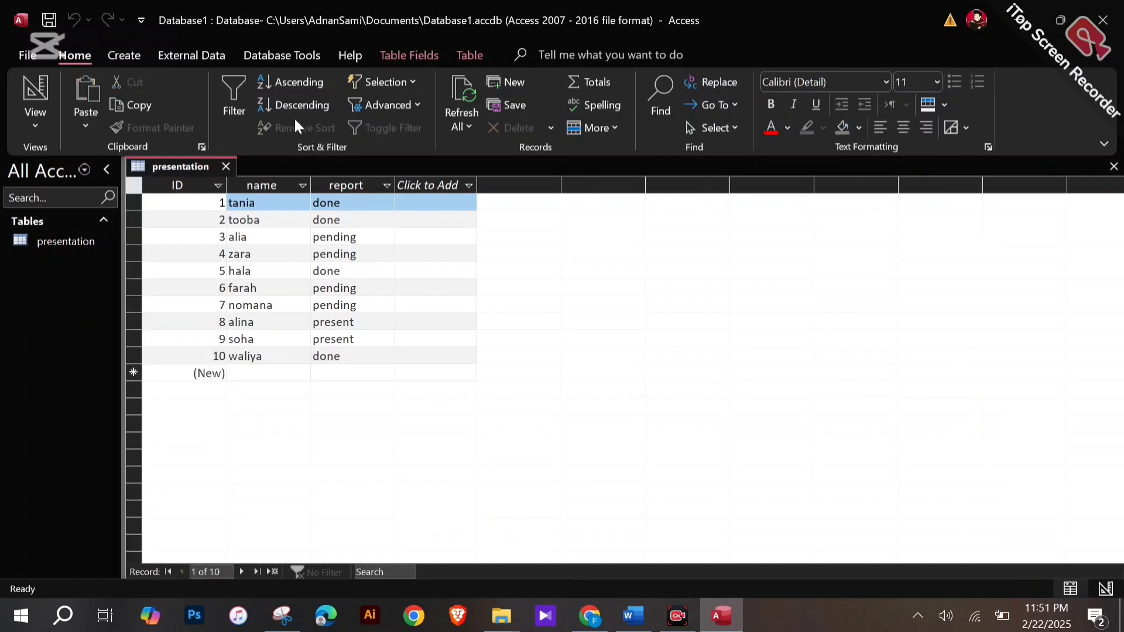
Start a new query in Query Design and add the presentation table to it
left_click(137, 54)
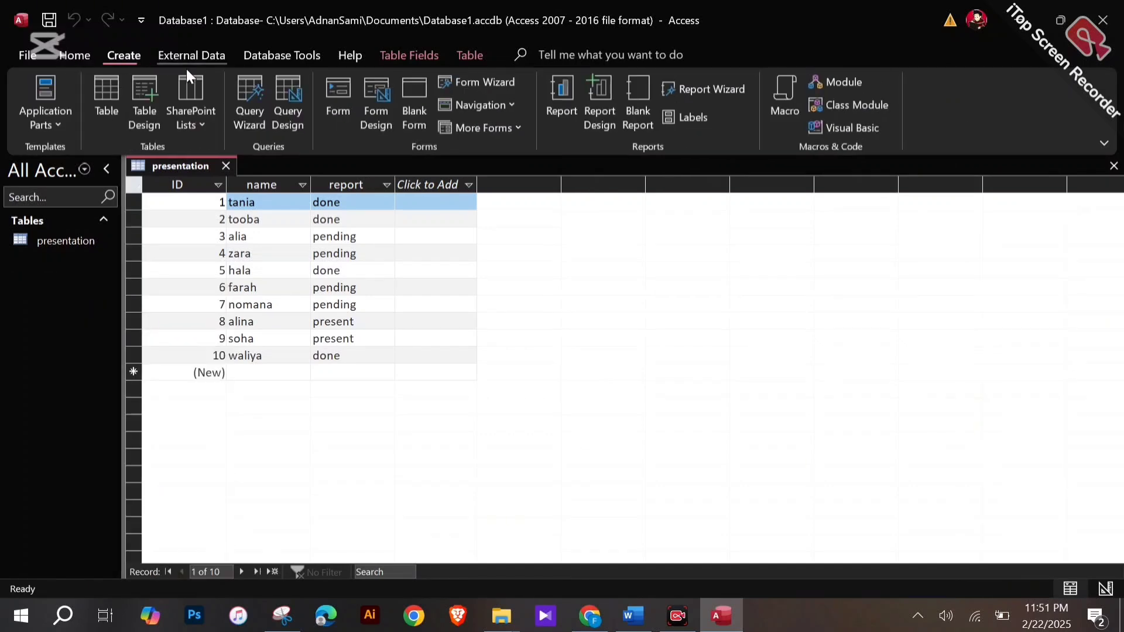
left_click(290, 115)
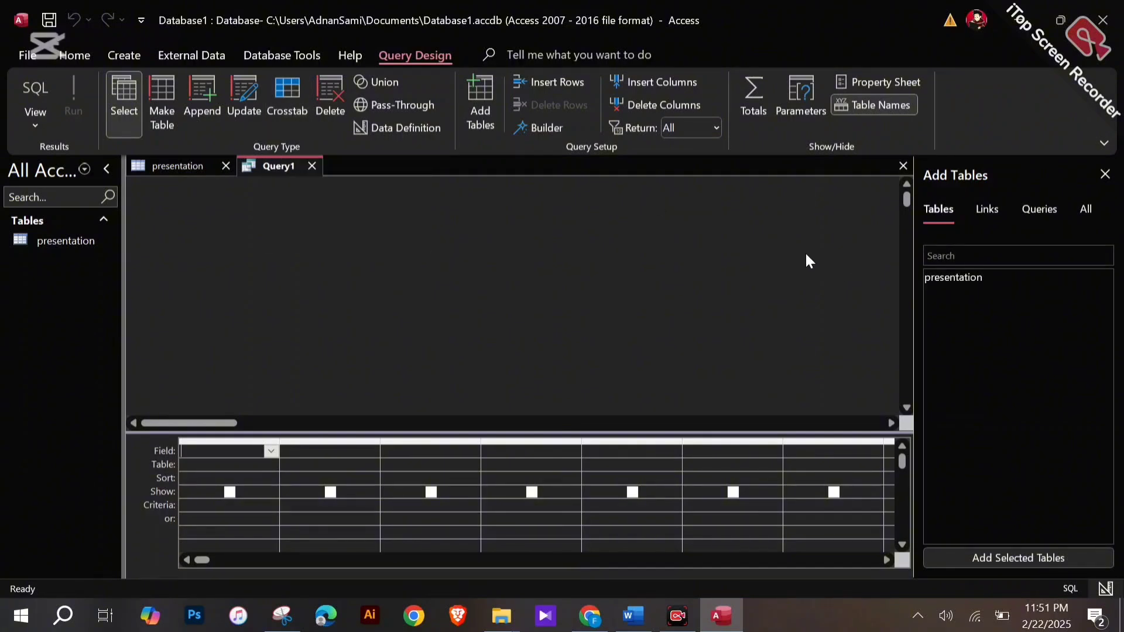
double_click(964, 280)
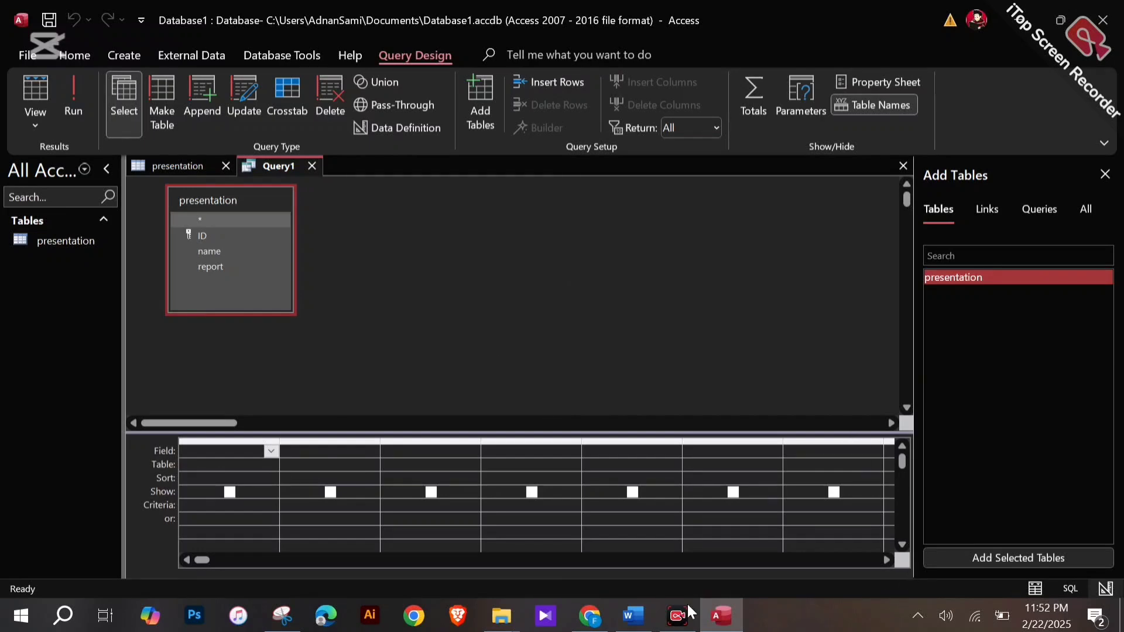
Switch to Chrome to read the syllabus item on select, update, delete and append queries, and return to Access
left_click(607, 630)
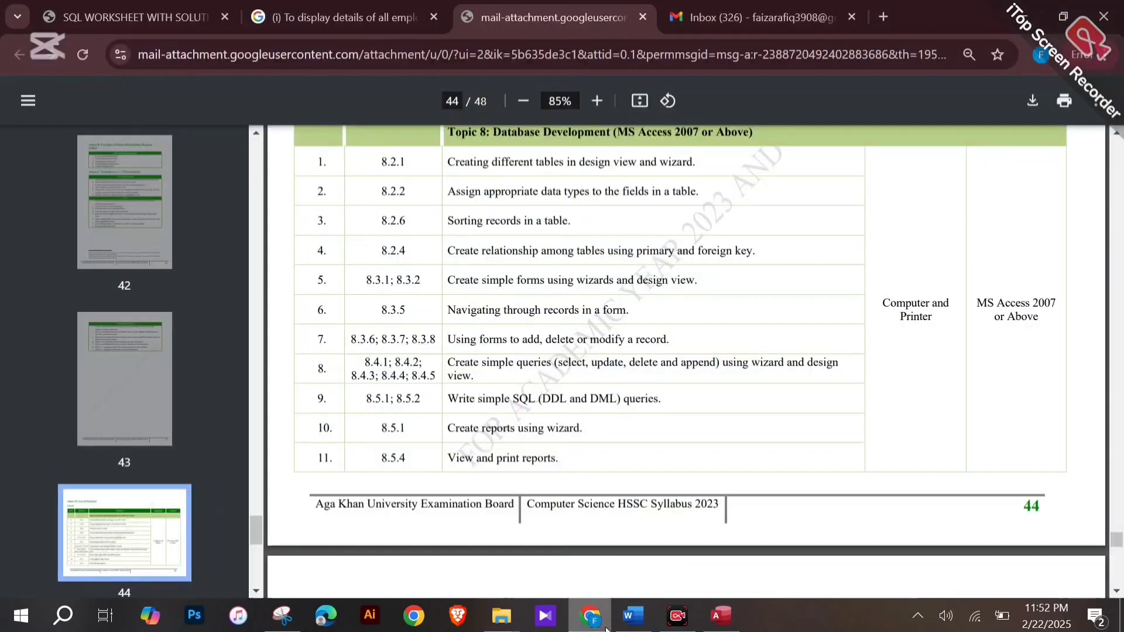
double_click(577, 366)
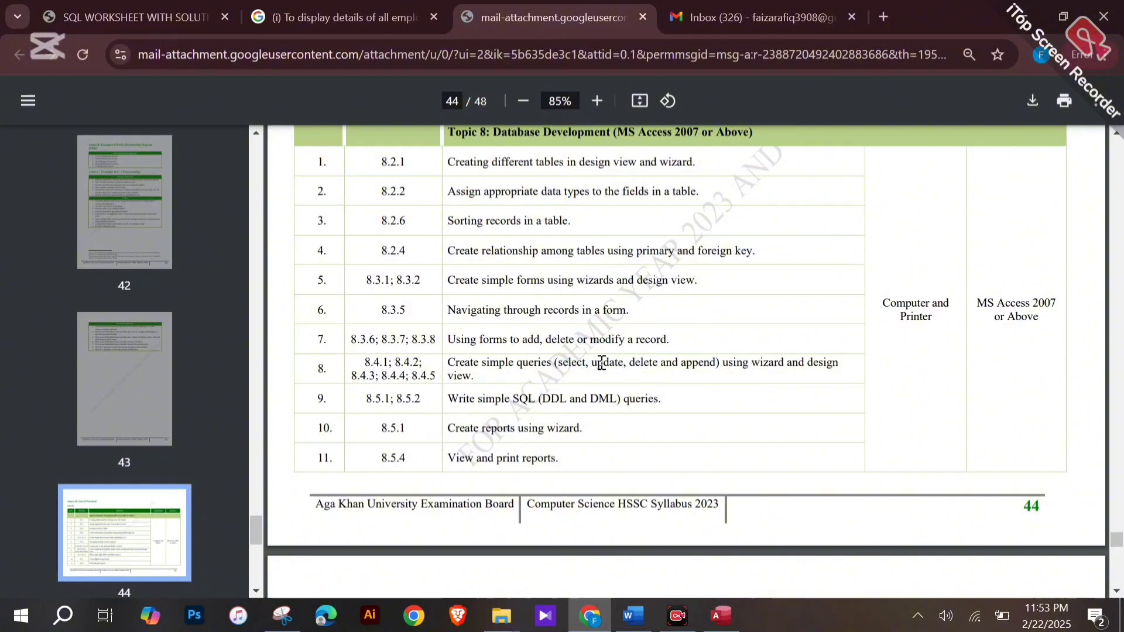
double_click(607, 364)
left_click(590, 615)
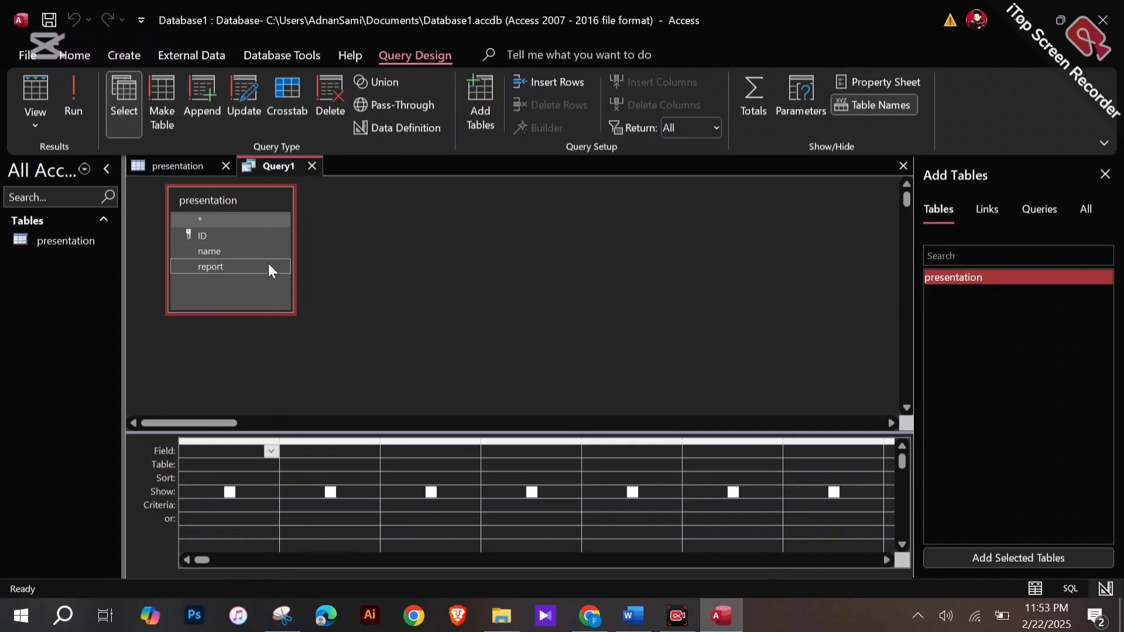
Add all the presentation table's fields (ID, name and report) to the query design grid
double_click(241, 201)
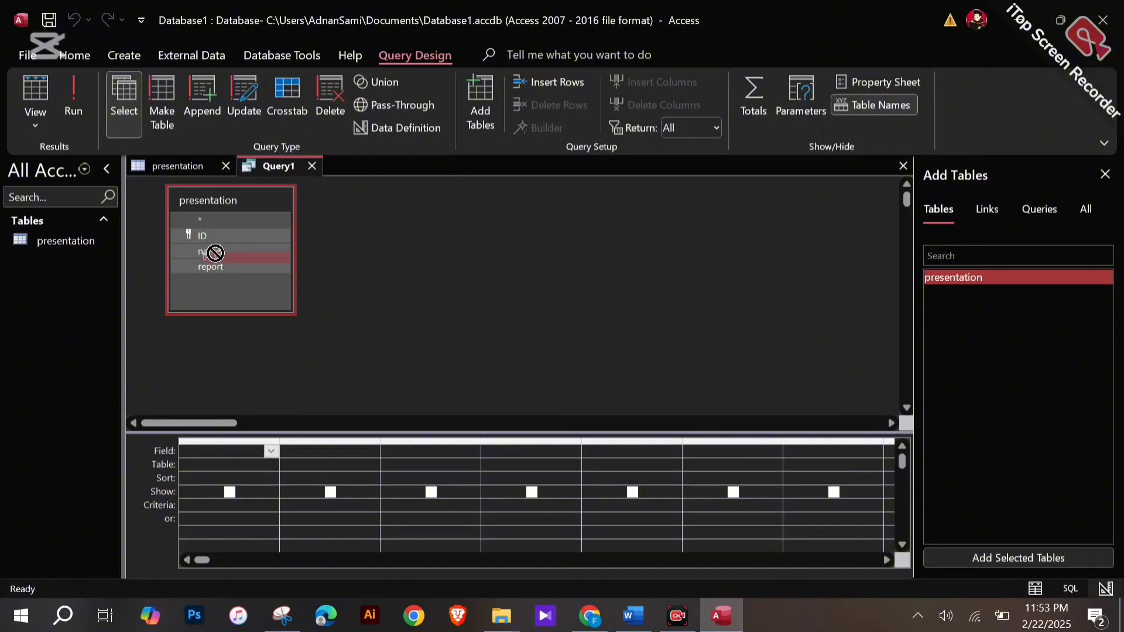
right_click(205, 233)
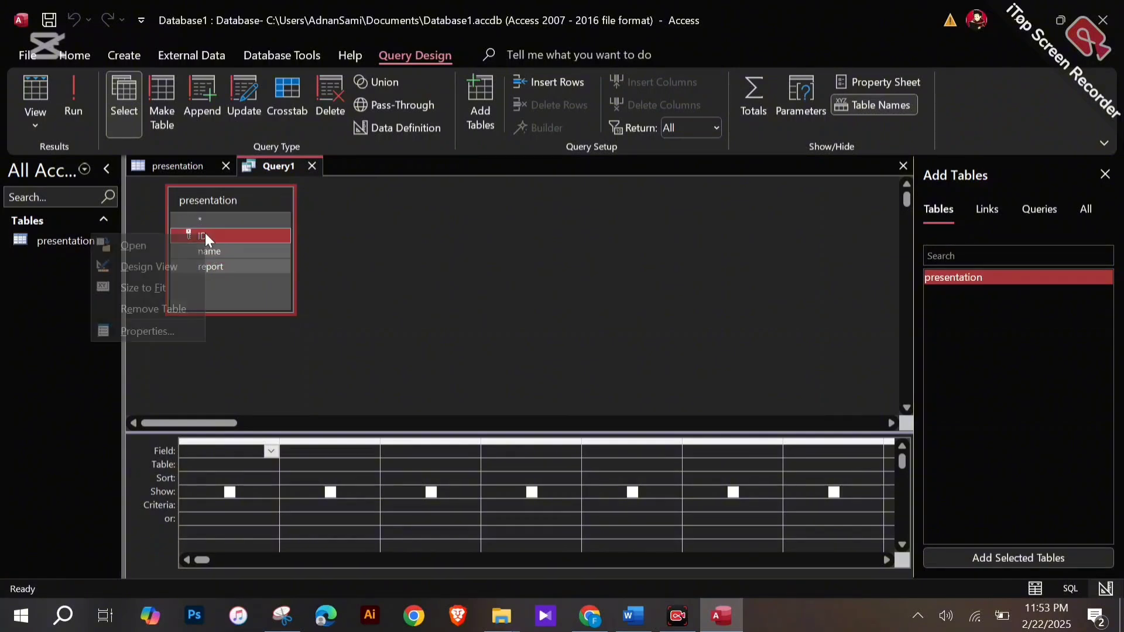
left_click(358, 305)
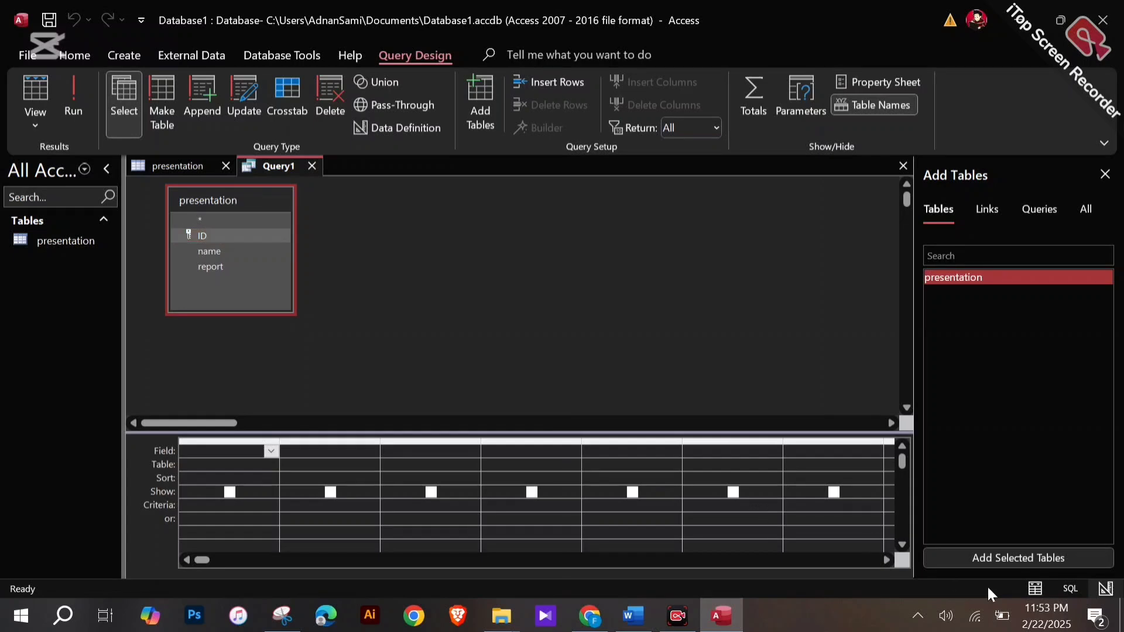
key("super+a")
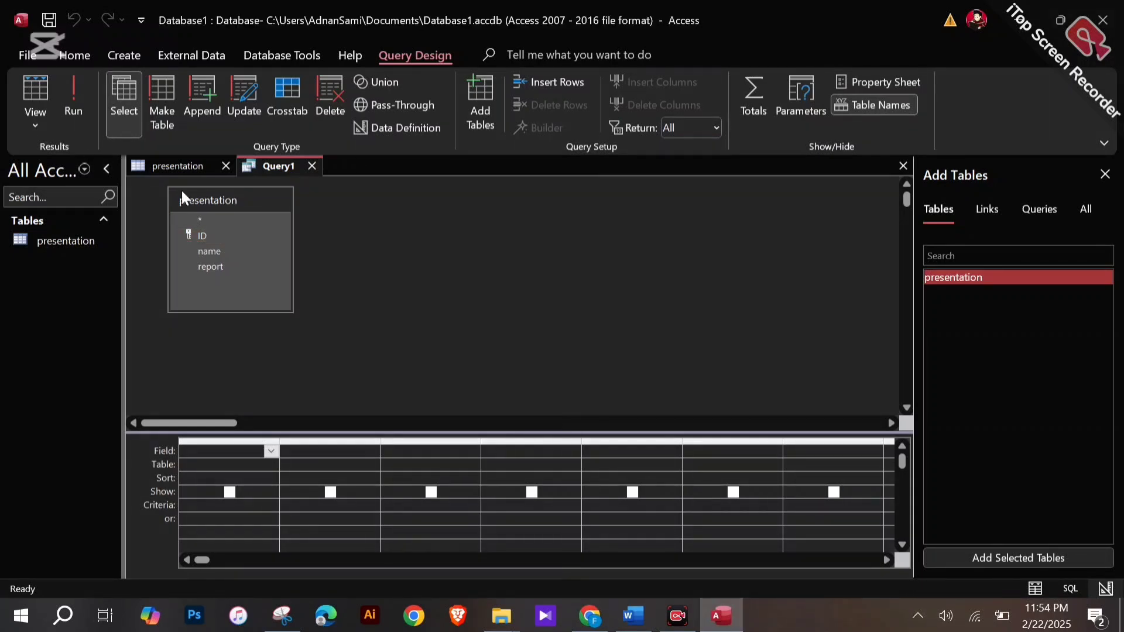
double_click(194, 201)
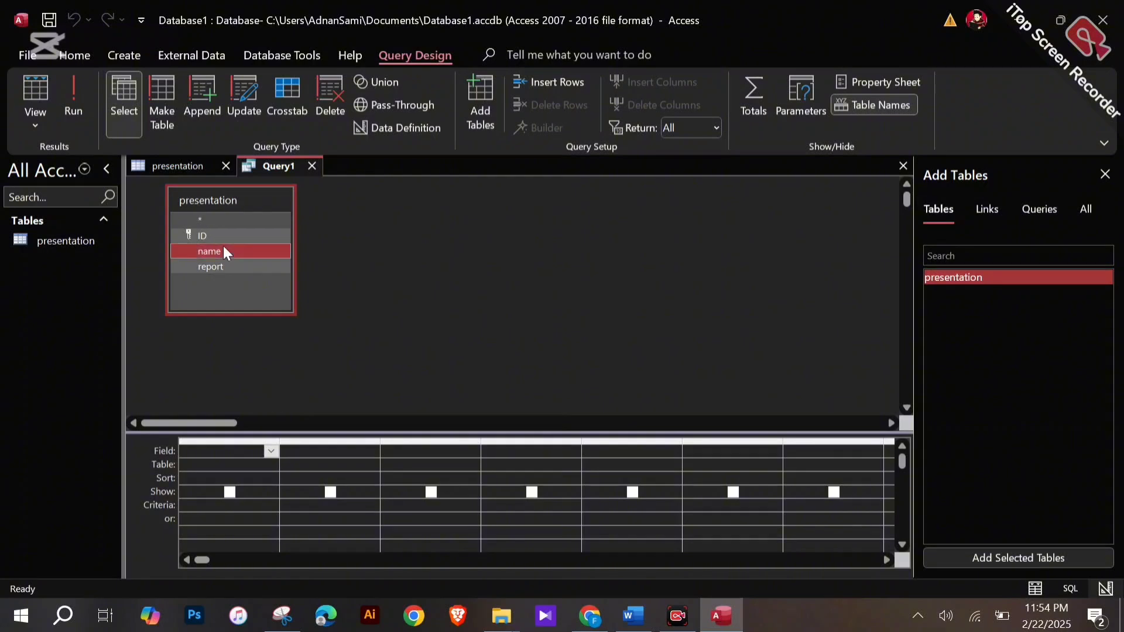
left_click_drag(213, 237, 240, 450)
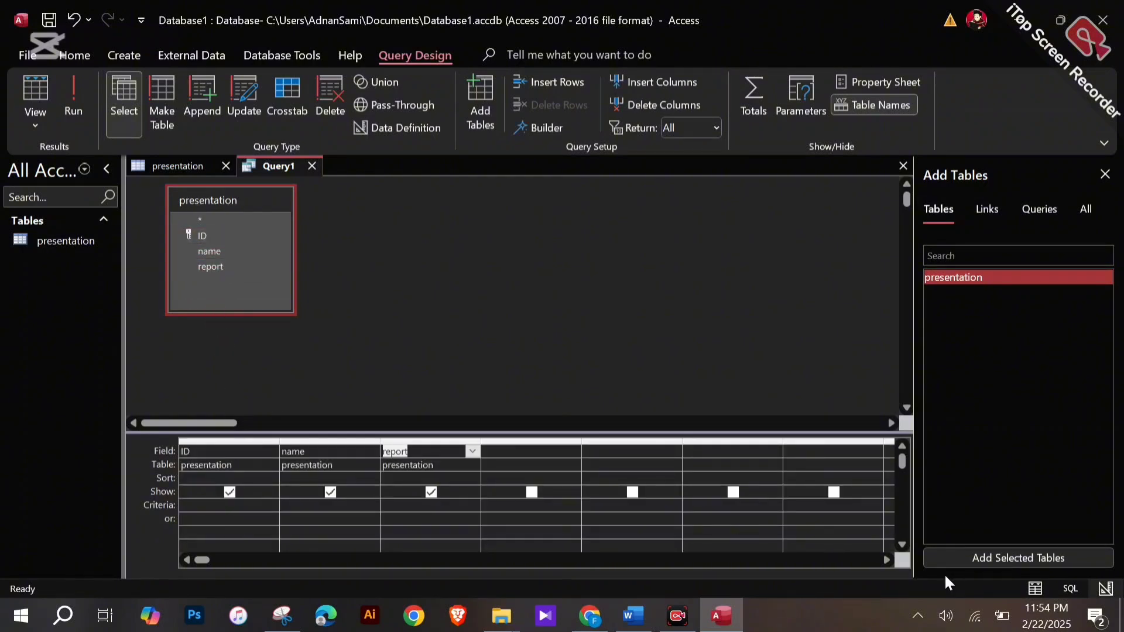
Examine the report values of records 8 and 9 in the presentation table and return to the query design
left_click(160, 163)
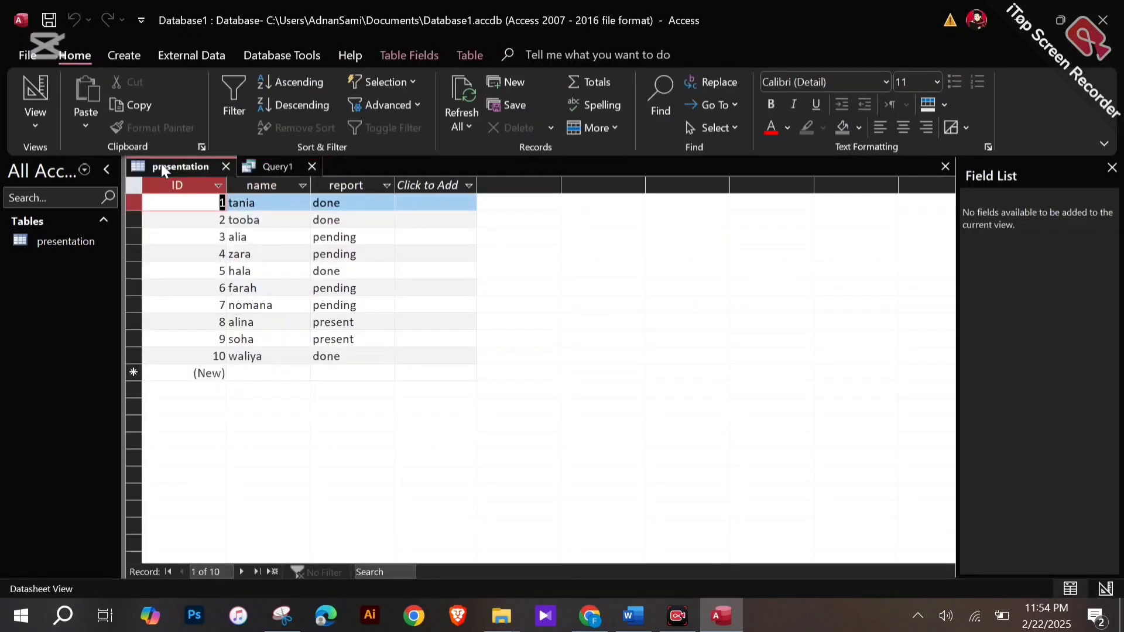
left_click(326, 323)
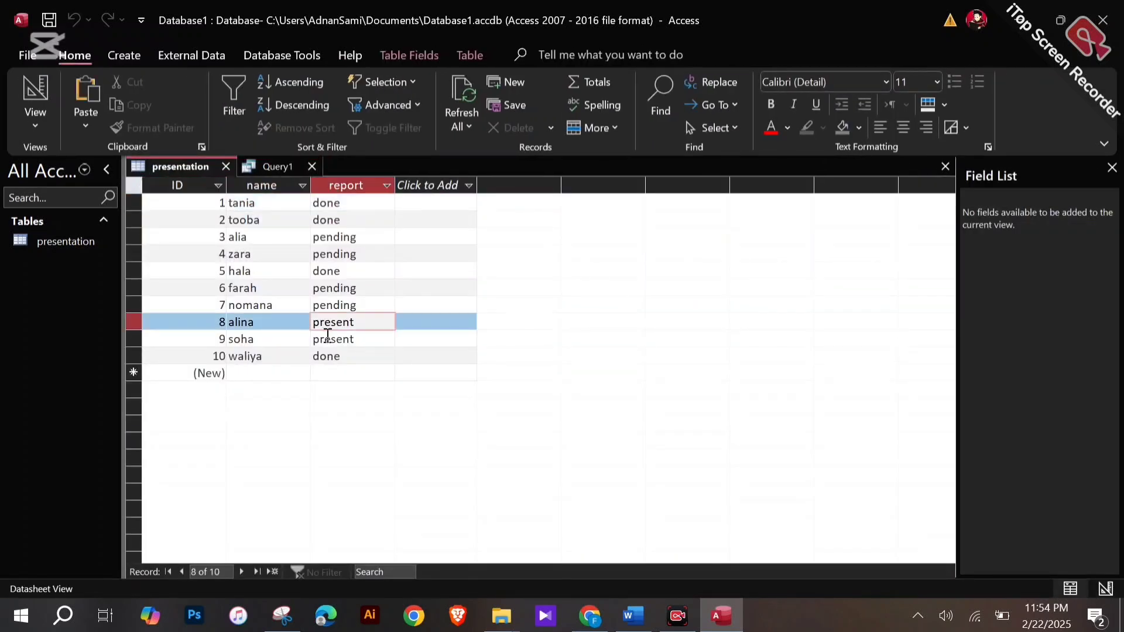
left_click(325, 339)
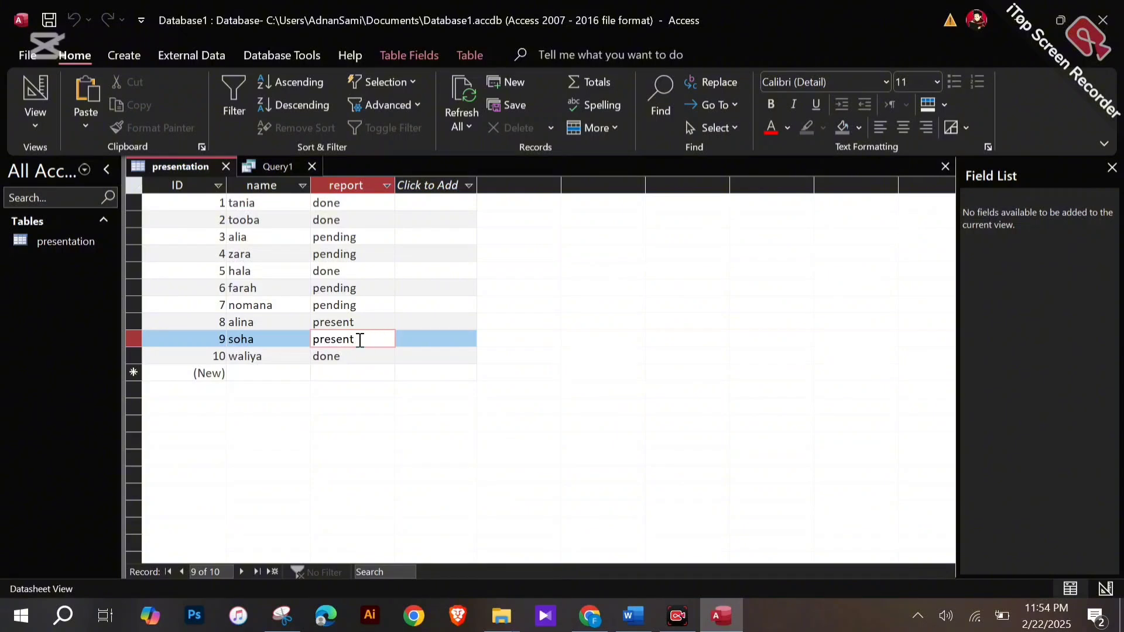
left_click(263, 166)
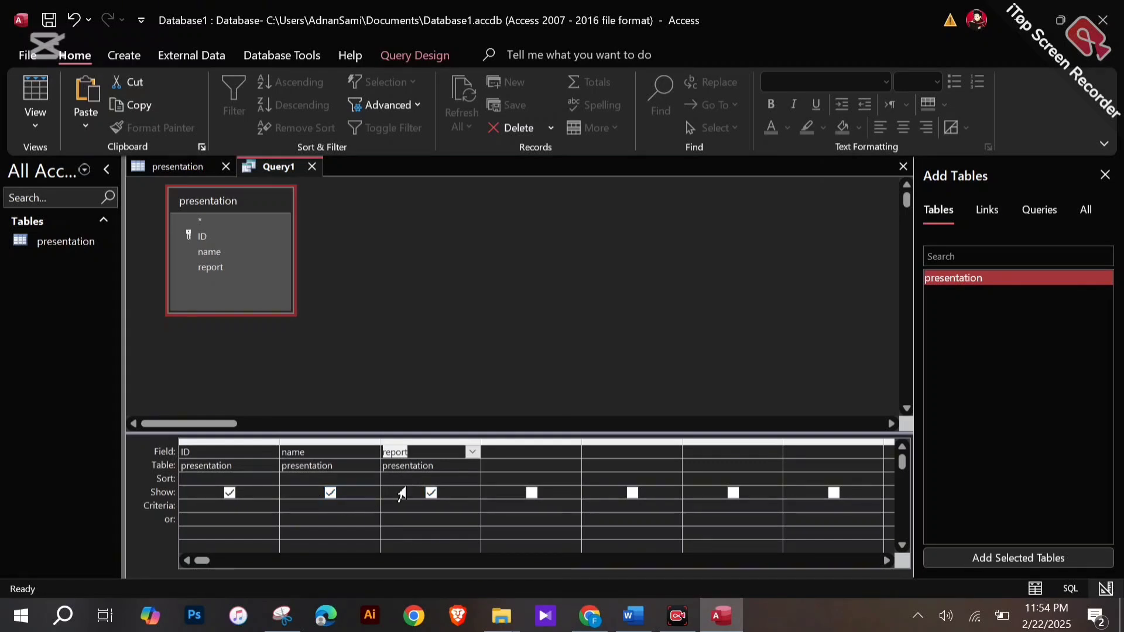
Set the report criterion to 'present' and make the query an update query that updates report to 'absent'
left_click(410, 504)
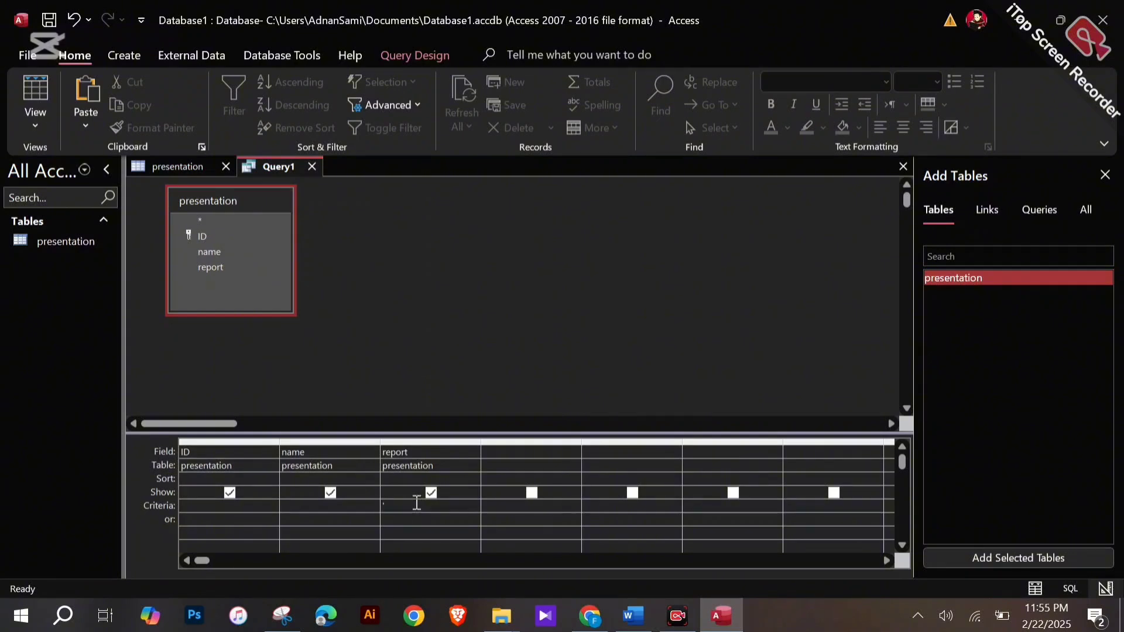
type("'present")
left_click(132, 49)
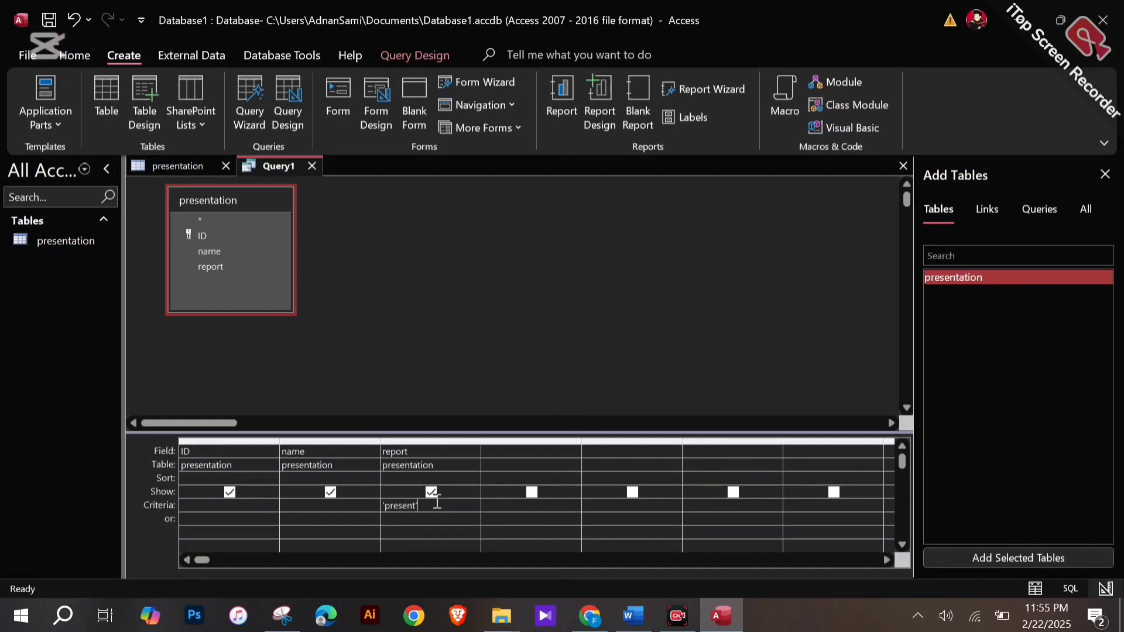
left_click(410, 54)
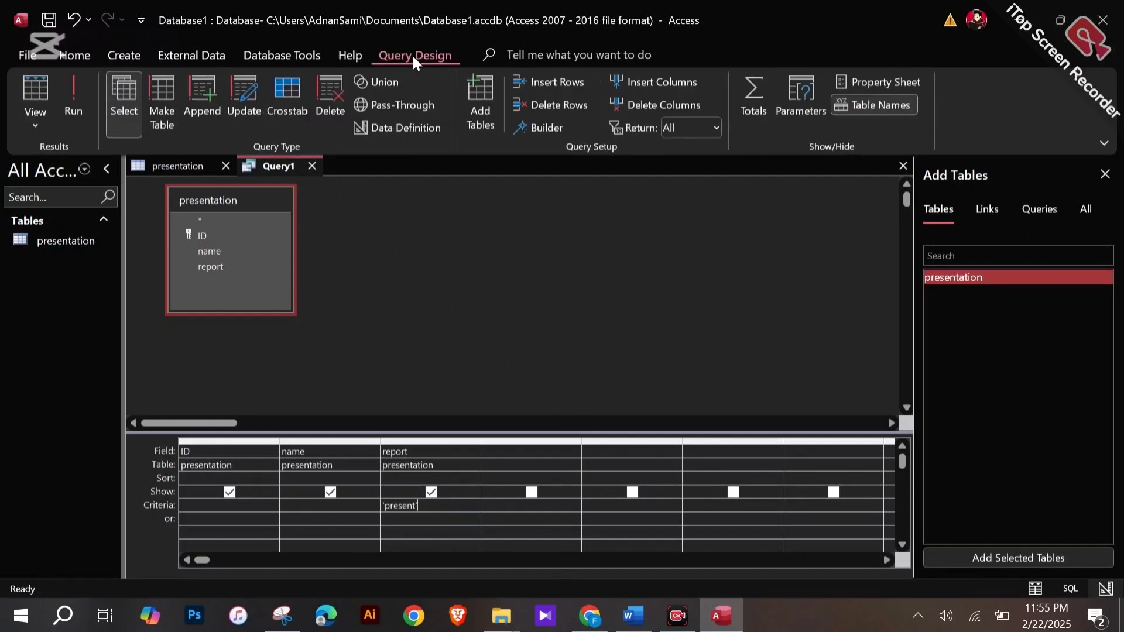
left_click(248, 107)
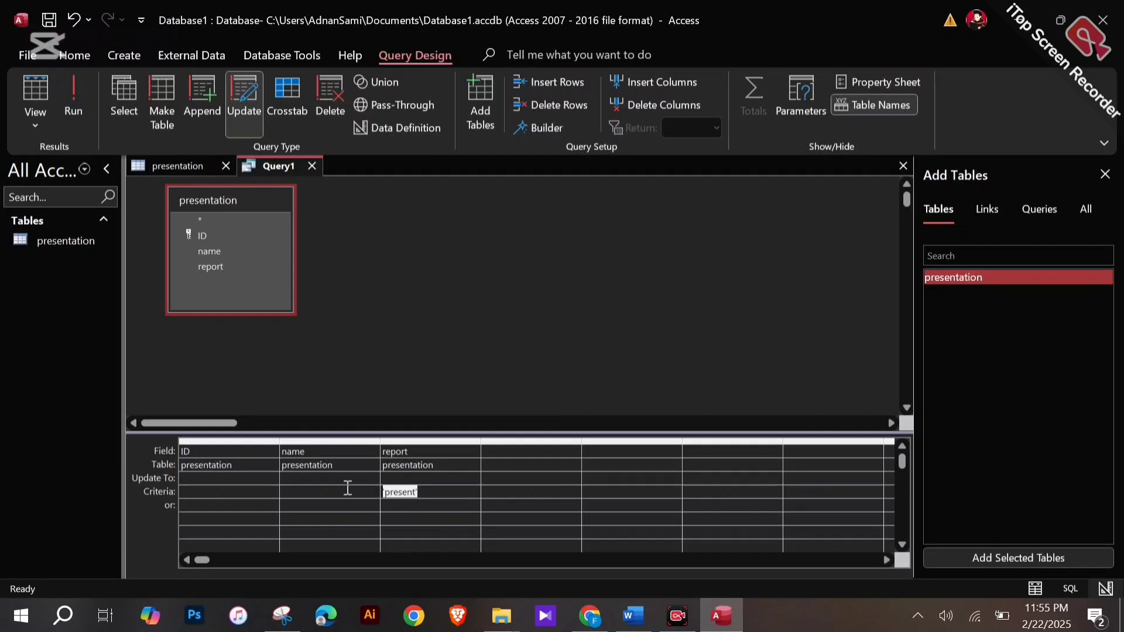
left_click(390, 478)
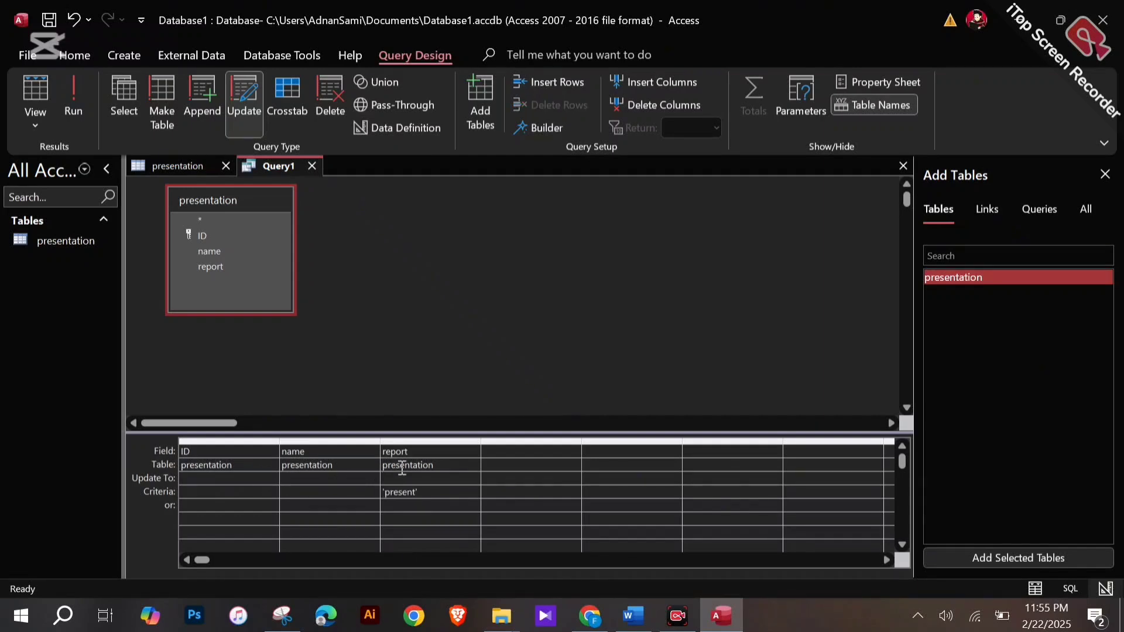
type("'absent")
Check the report values of records 8 and 9 in the presentation table and return to the update query's design
left_click(184, 166)
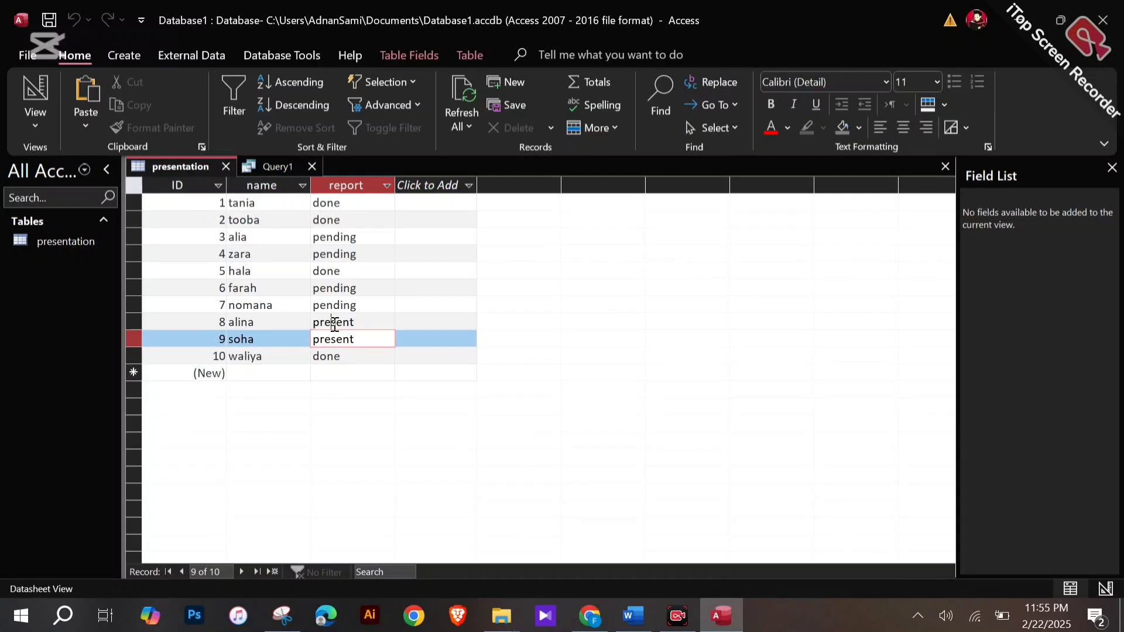
left_click(334, 324)
left_click(333, 338)
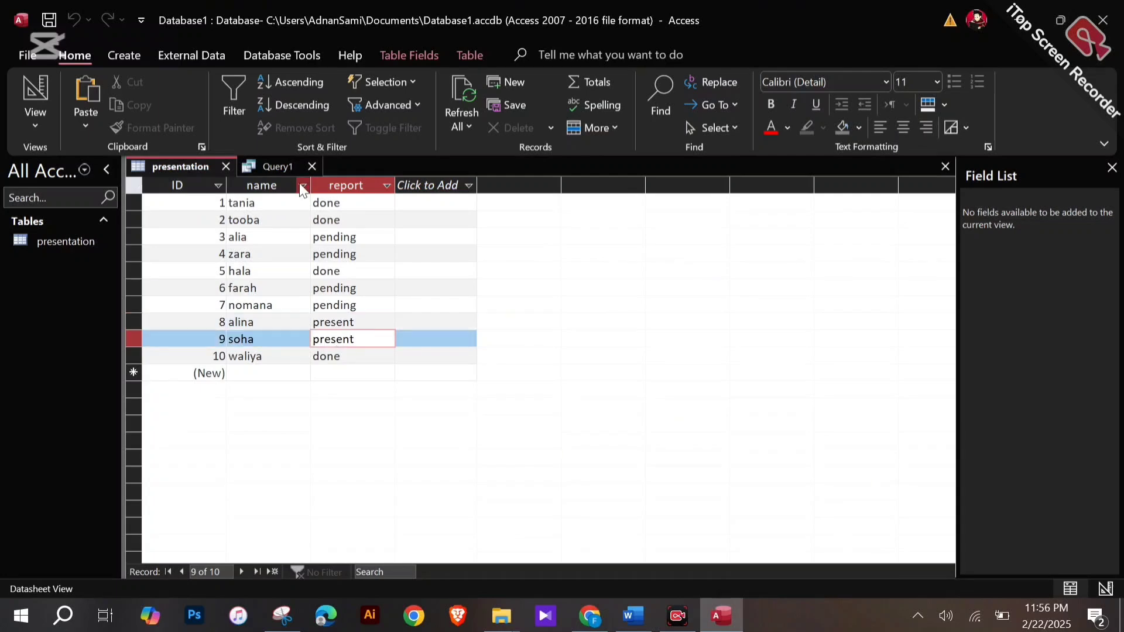
left_click(270, 166)
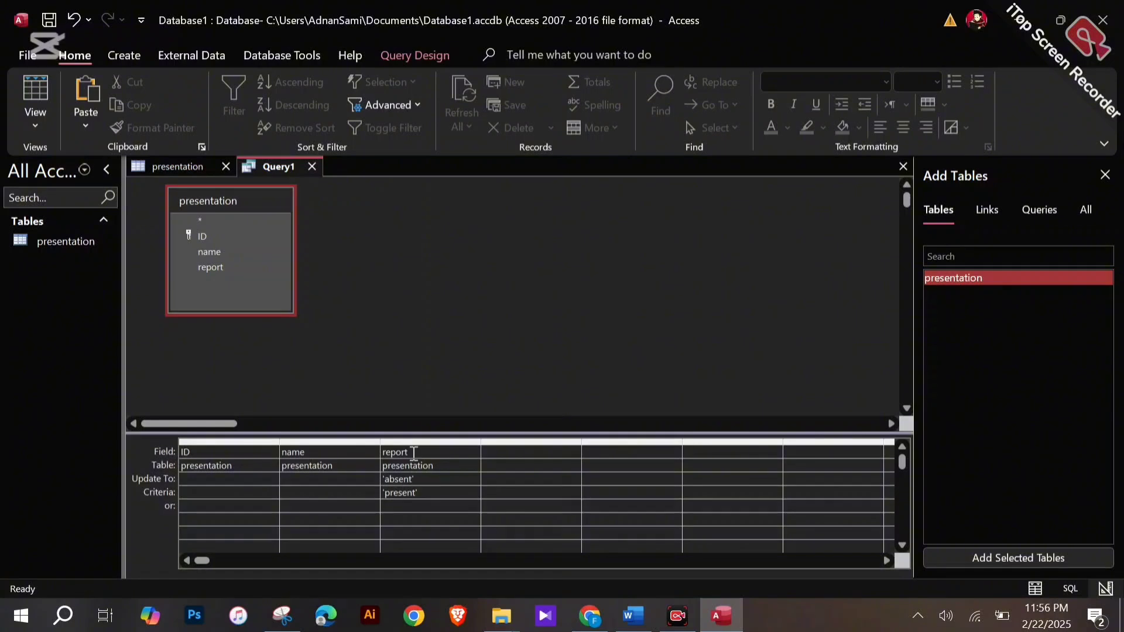
Save the update query as Query1
right_click(271, 167)
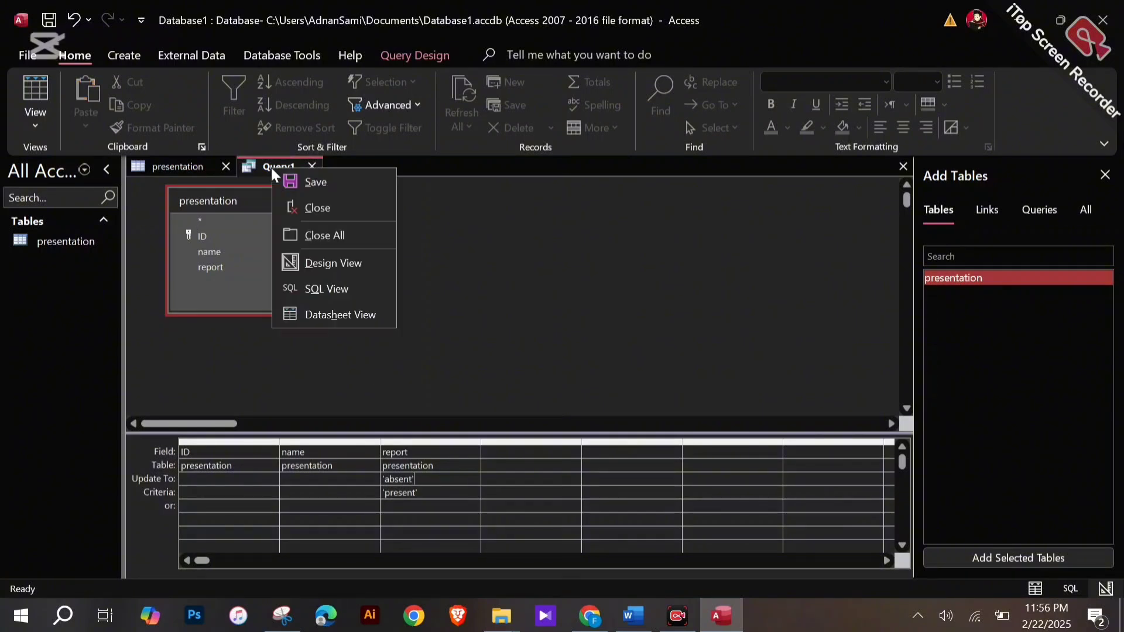
left_click(296, 181)
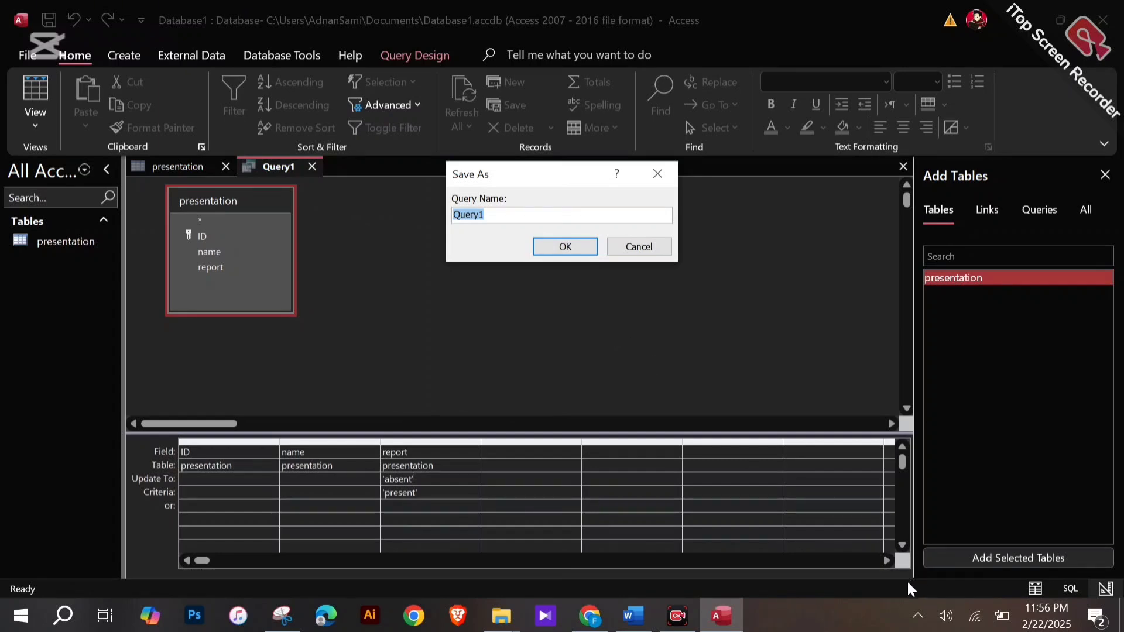
left_click(557, 250)
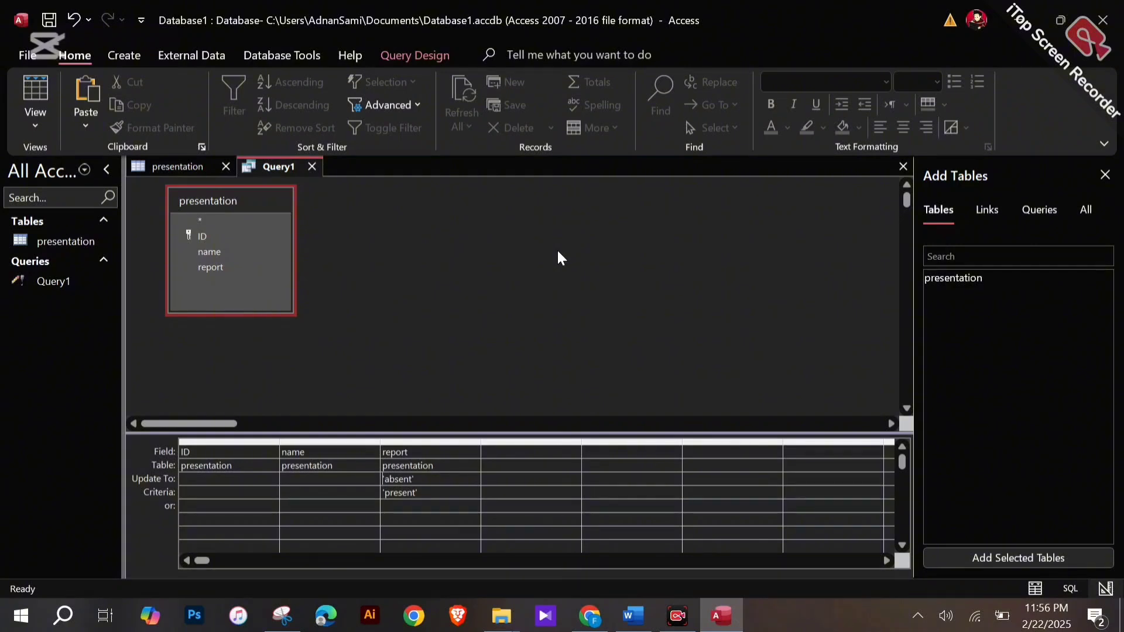
Run the update query on the presentation table and accept the row update
left_click(412, 47)
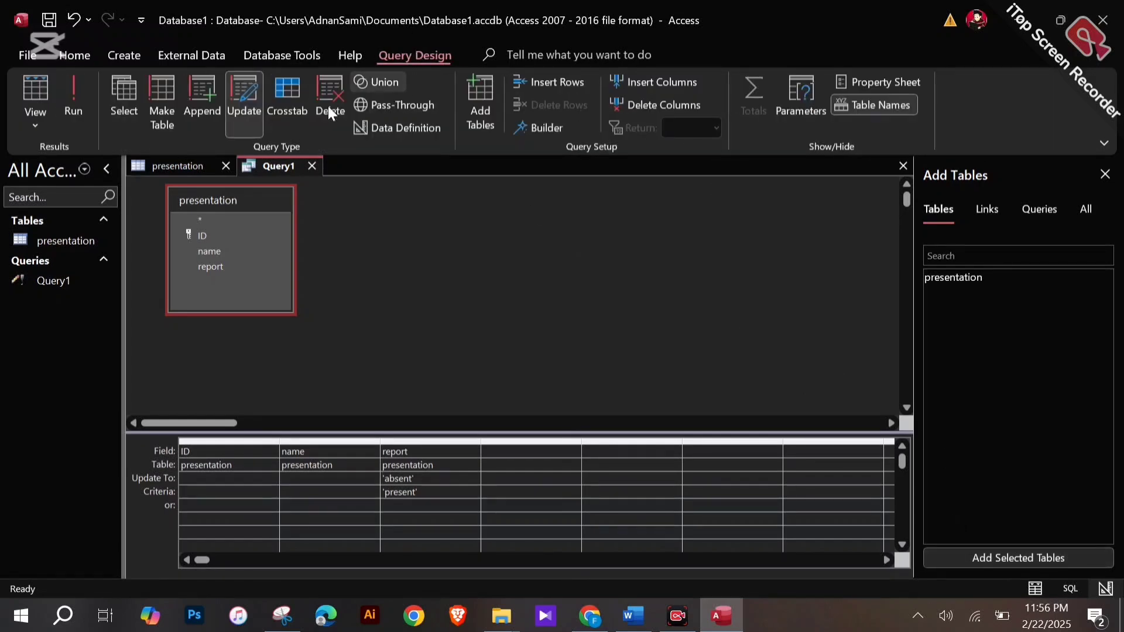
left_click(66, 114)
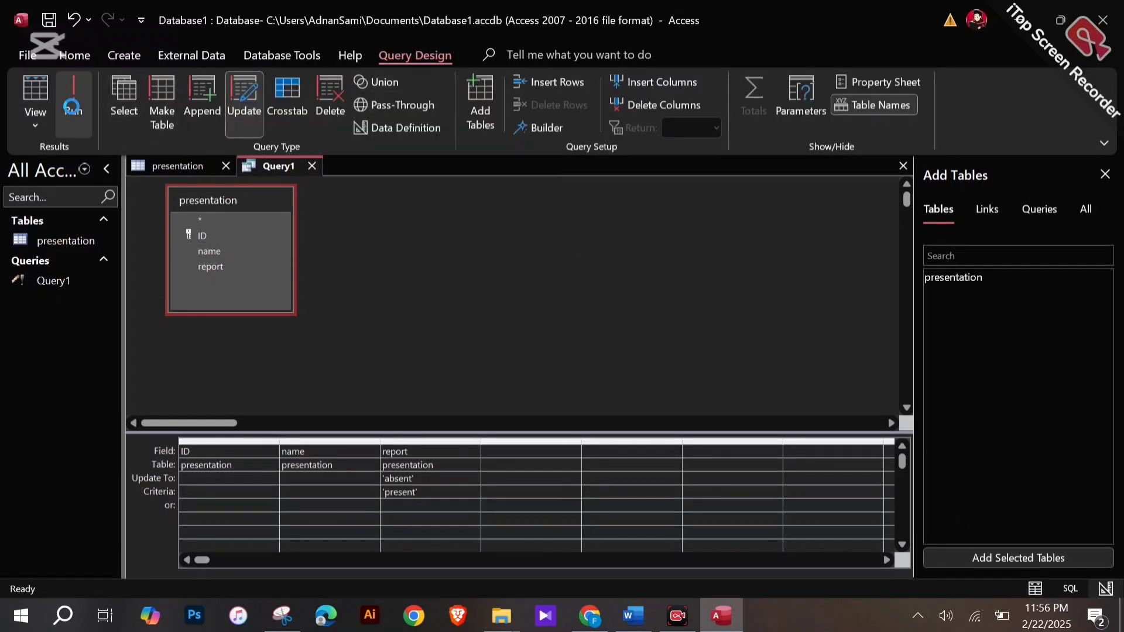
left_click(534, 366)
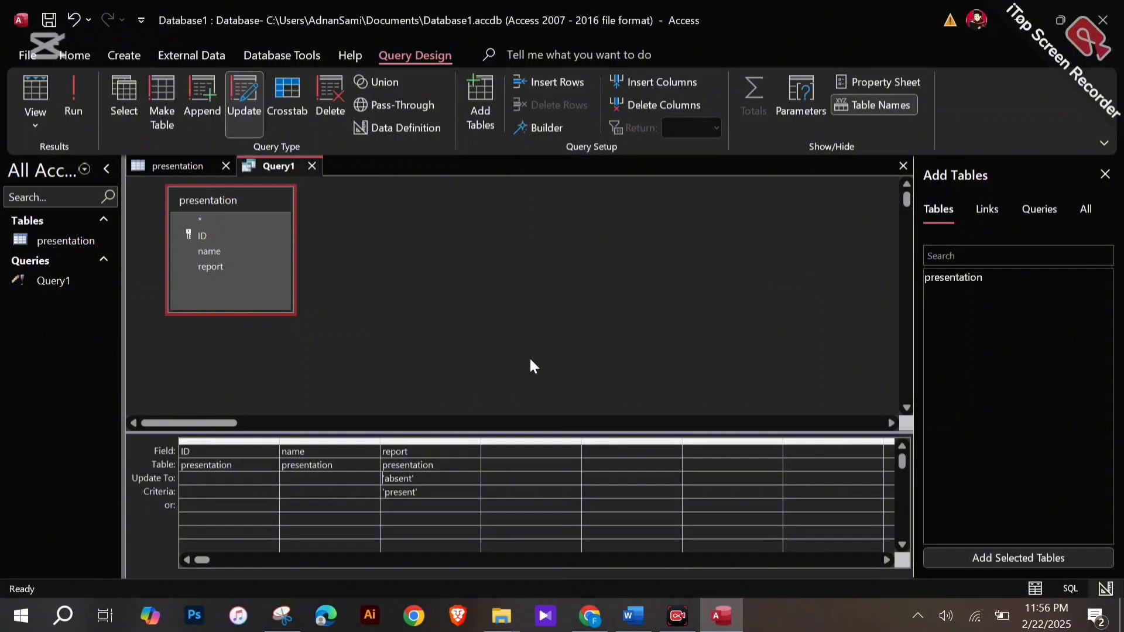
Examine the updated report values of records 8 and 9 in the presentation table
left_click(209, 164)
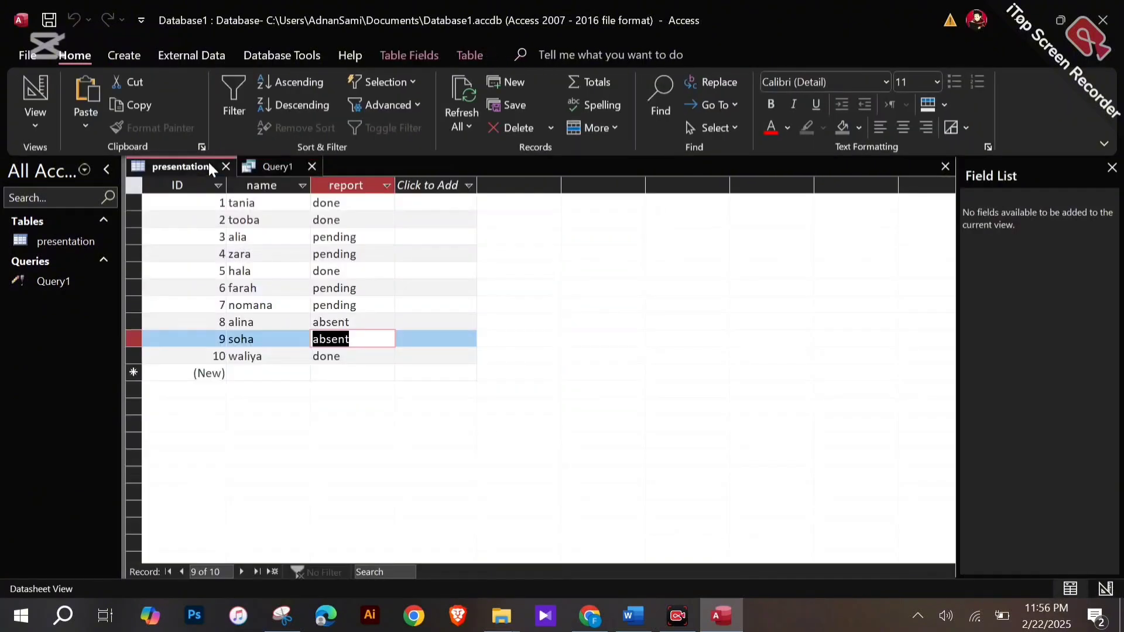
left_click(334, 322)
left_click(339, 336)
left_click_drag(326, 321, 347, 342)
left_click(366, 322)
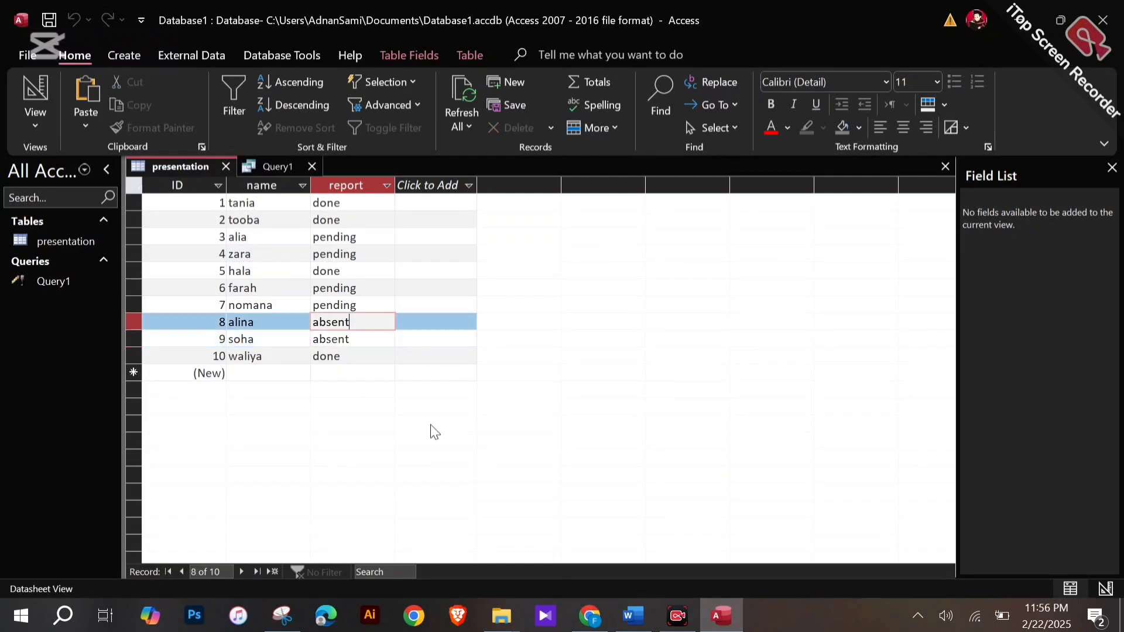
Switch to Chrome to reread the syllabus item on simple queries, and return to Access
left_click(590, 615)
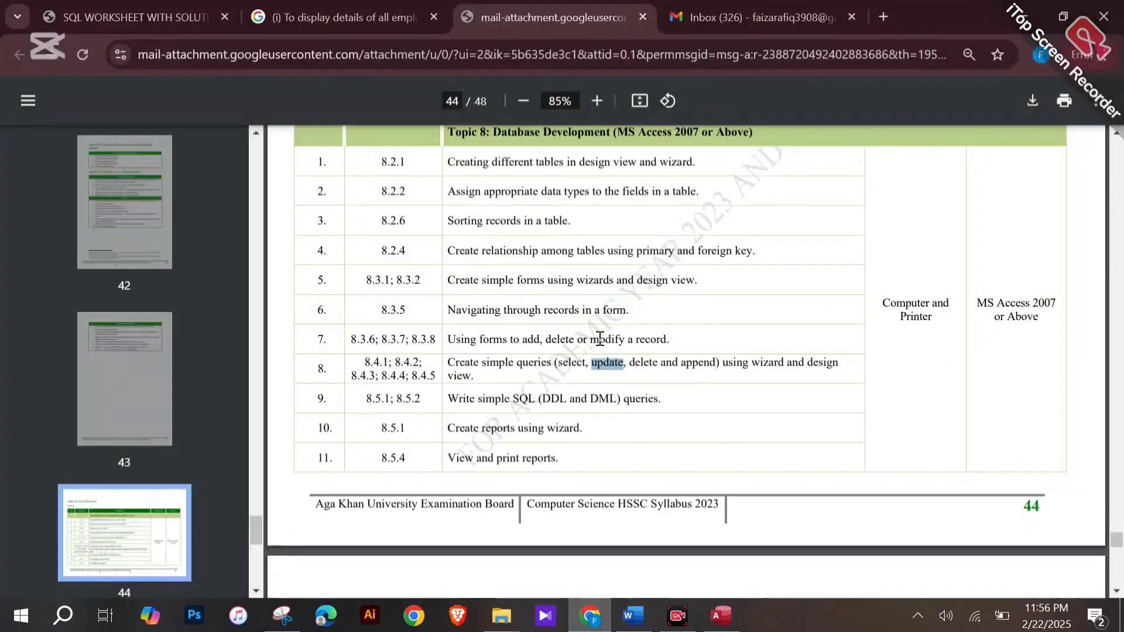
triple_click(612, 364)
left_click(609, 362)
left_click(721, 615)
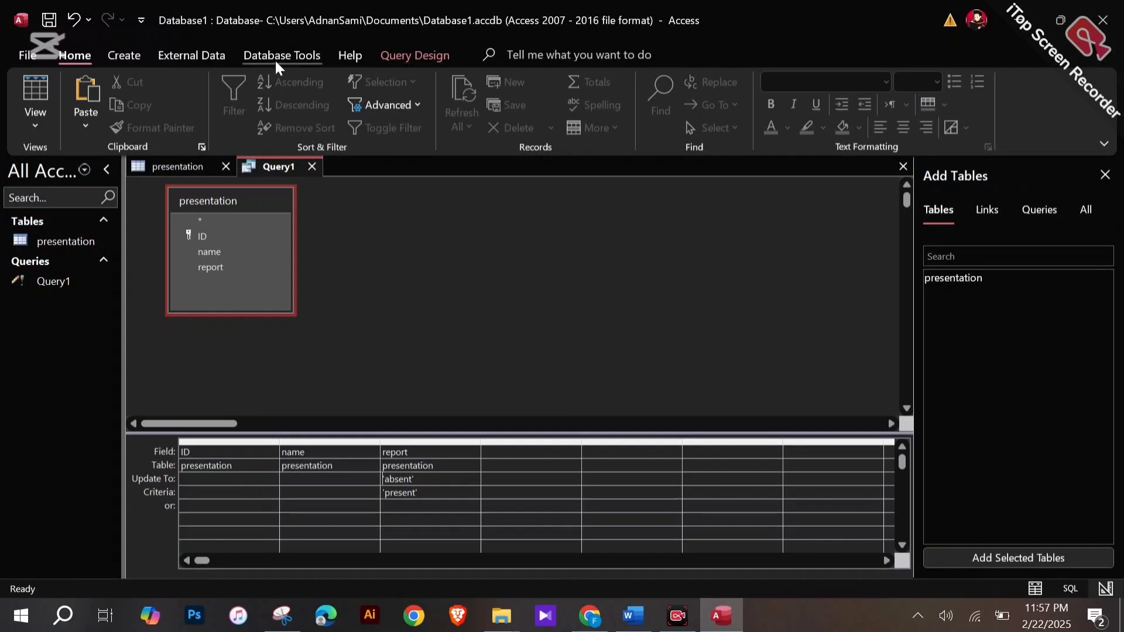
Create a second query in Query Design from the presentation table with its ID, name and report fields in the grid
left_click(138, 57)
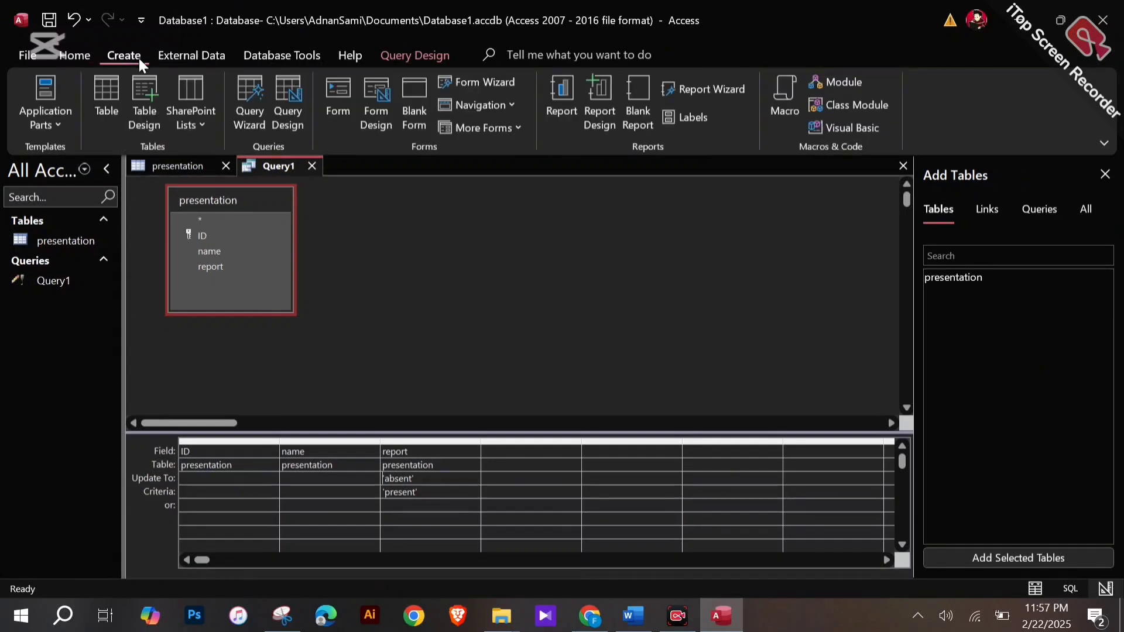
left_click(289, 117)
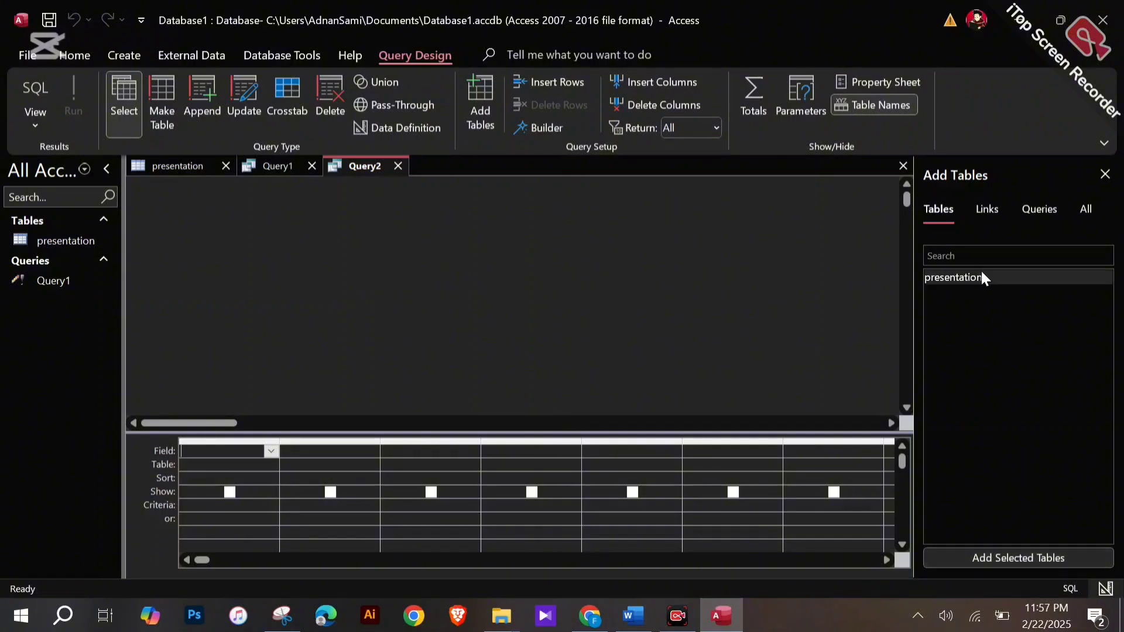
left_click(968, 279)
double_click(967, 279)
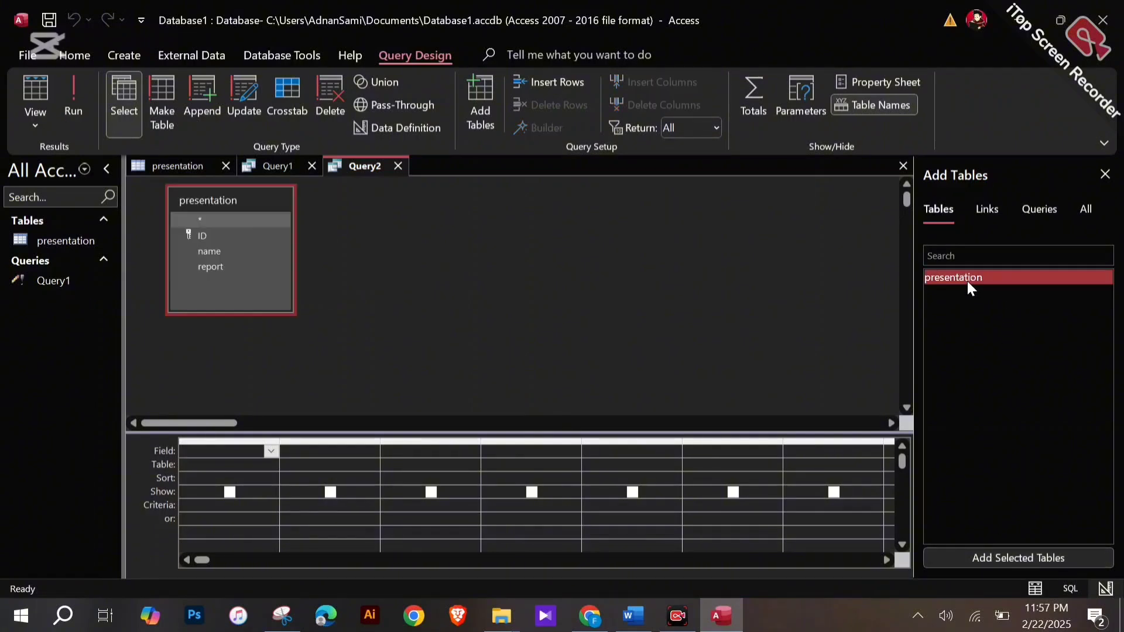
double_click(199, 199)
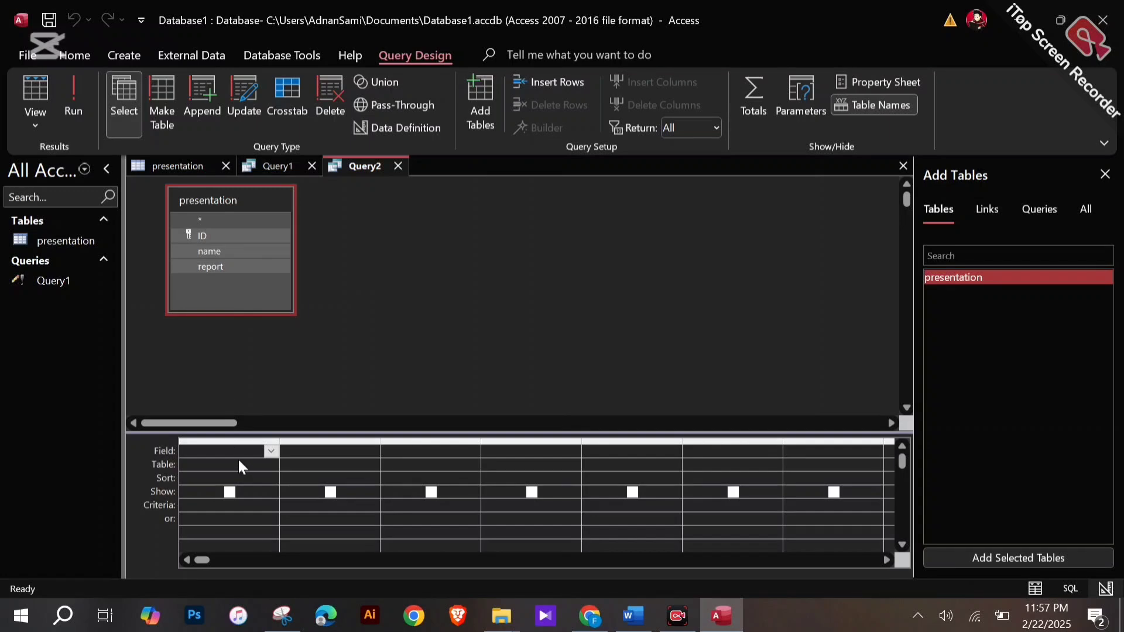
left_click_drag(219, 240, 223, 452)
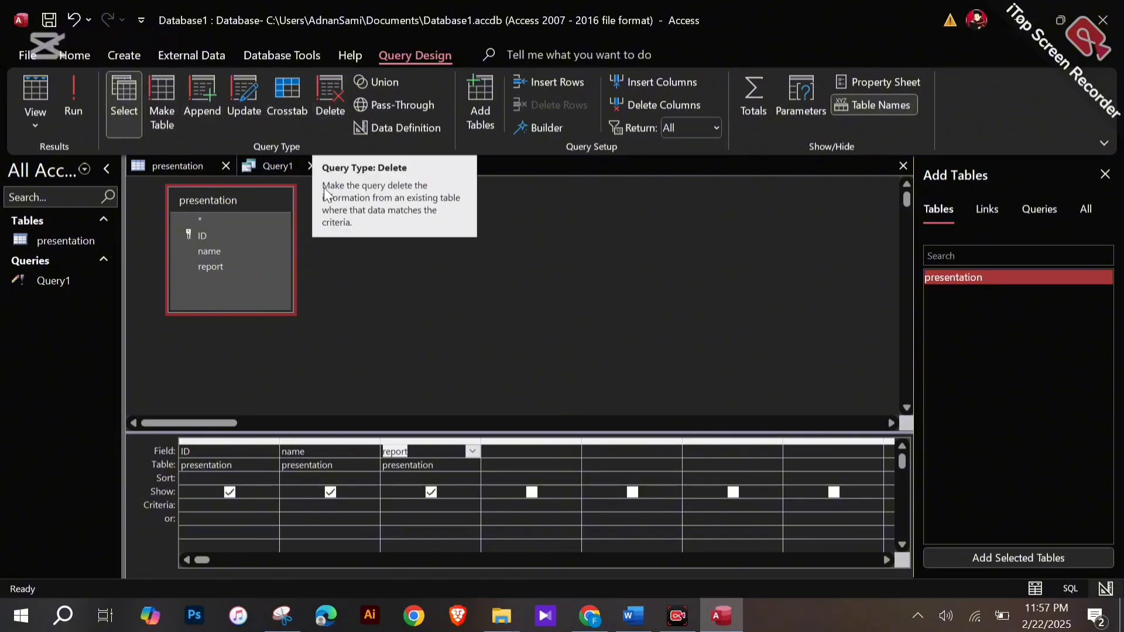
Set the report criterion to 'absent' and make the second query a delete query
left_click(404, 508)
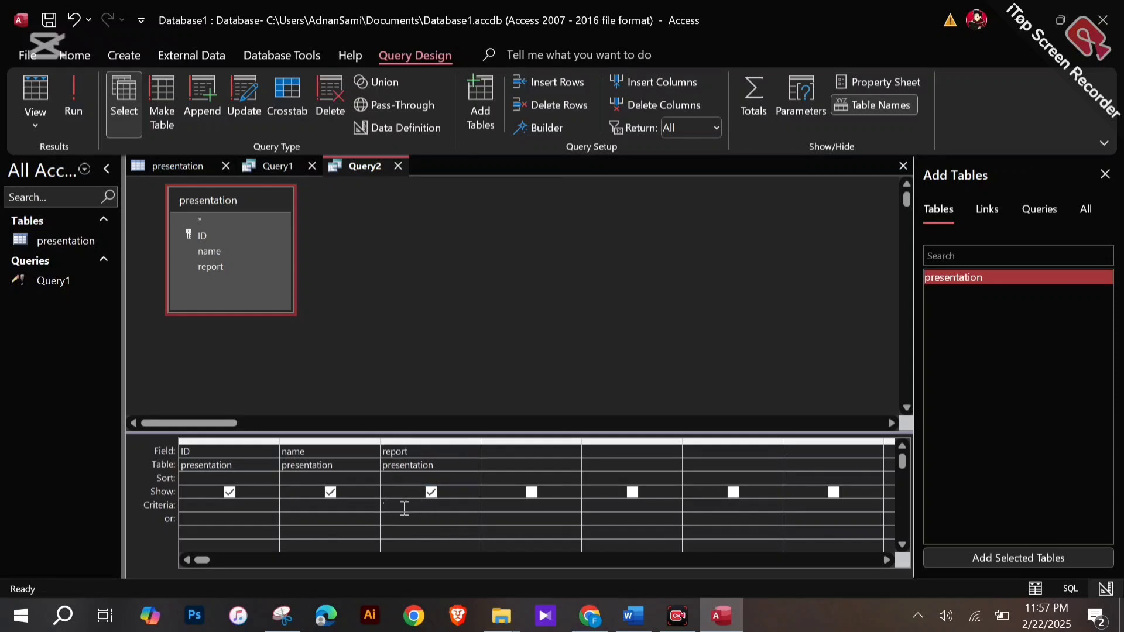
type("'absent")
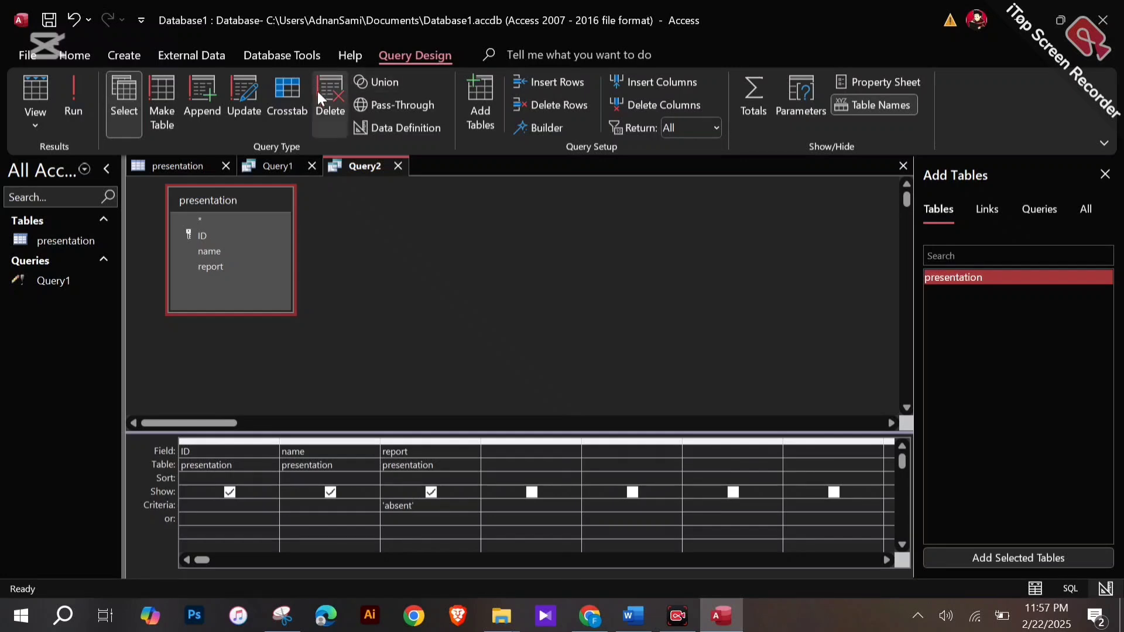
left_click(326, 104)
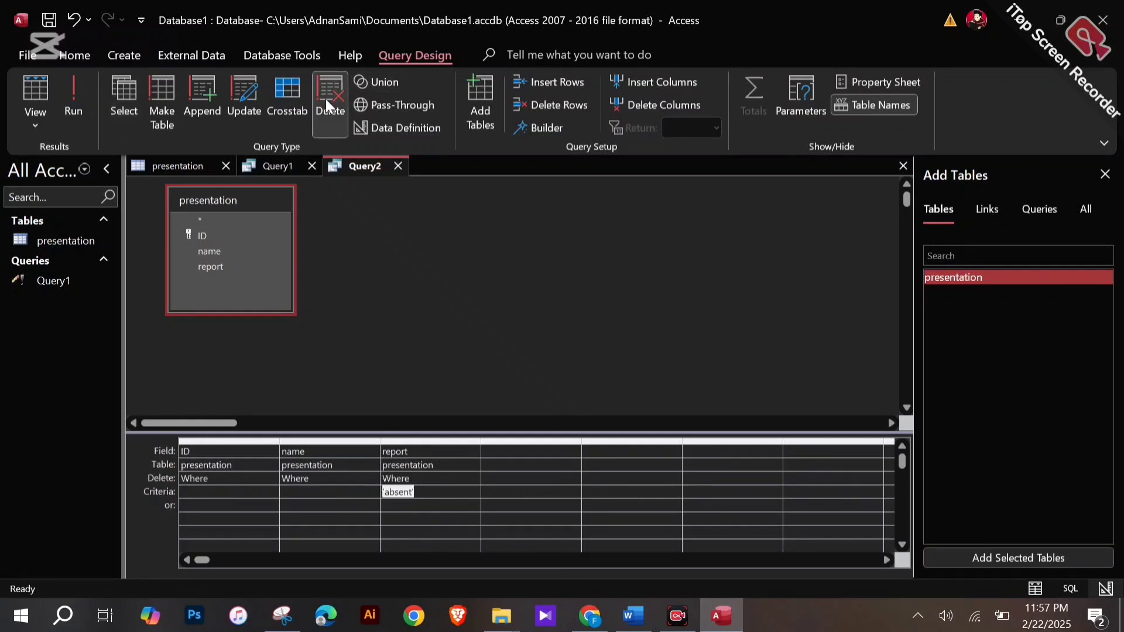
Run the delete query, accept the row deletion, and refresh the presentation table
left_click(67, 105)
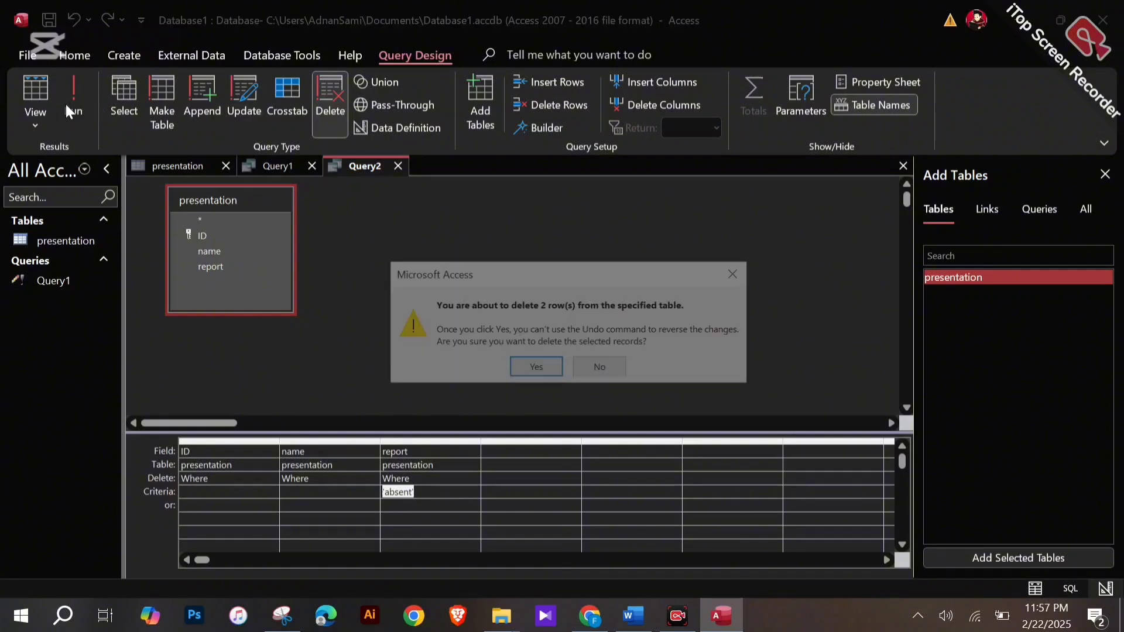
left_click(533, 368)
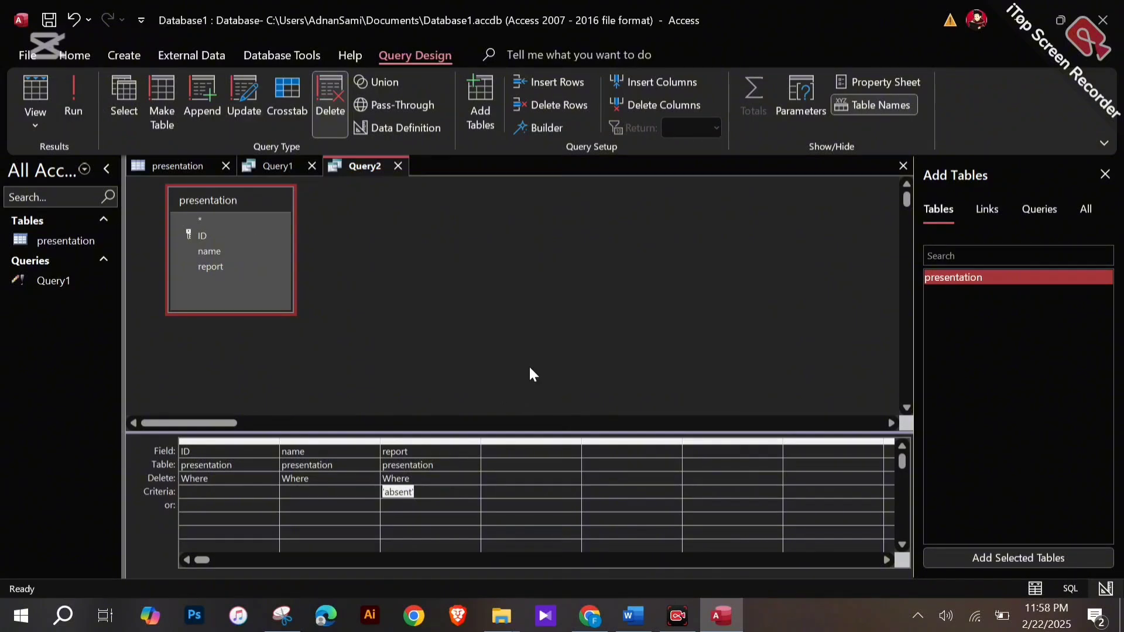
left_click(177, 161)
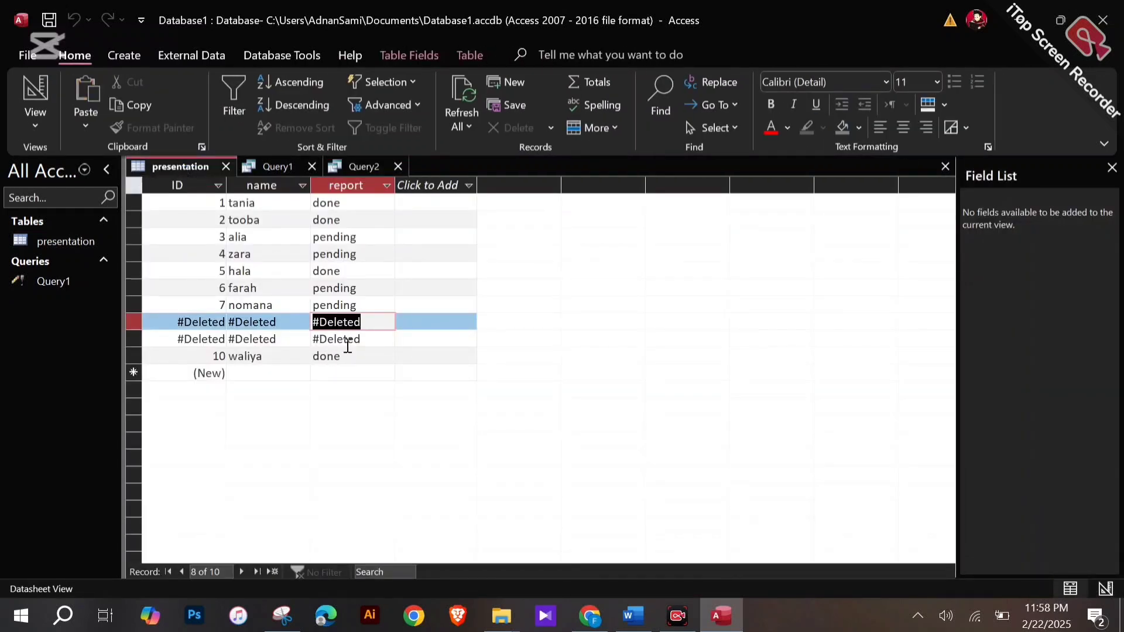
key("F5")
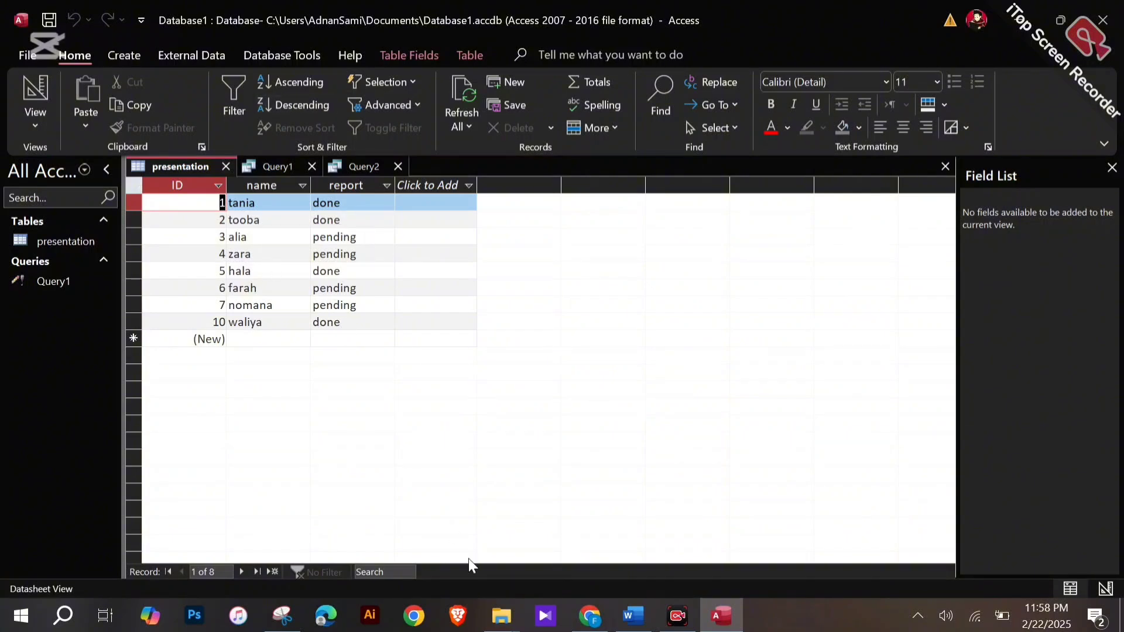
Glance at the syllabus in Chrome, return to Access, and review the designs of Query1 and Query2
left_click(589, 614)
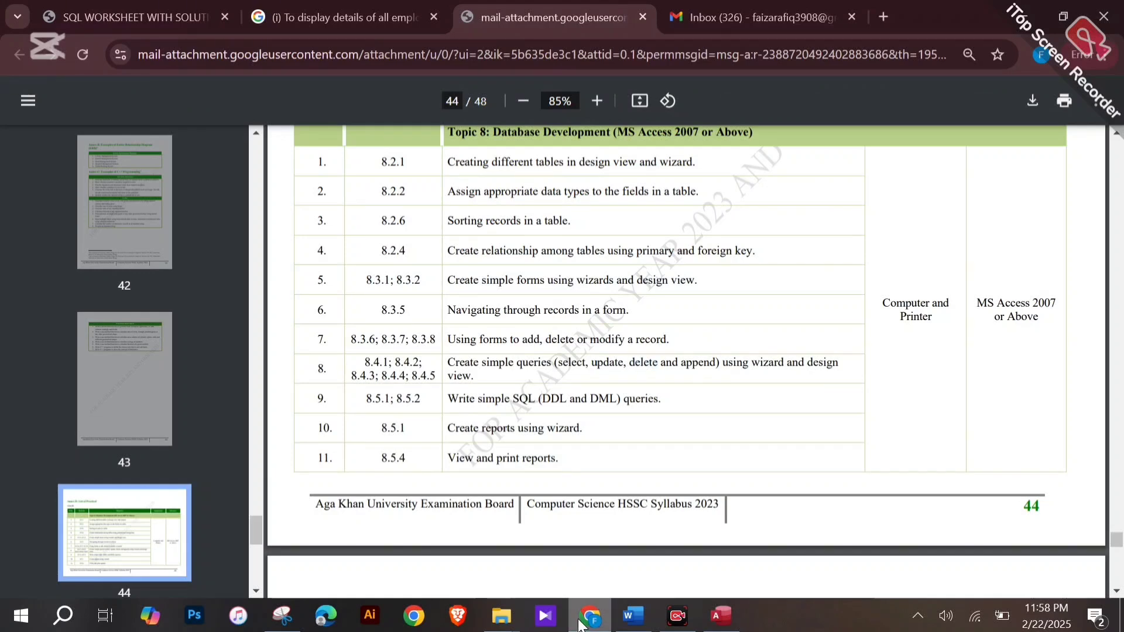
left_click(721, 615)
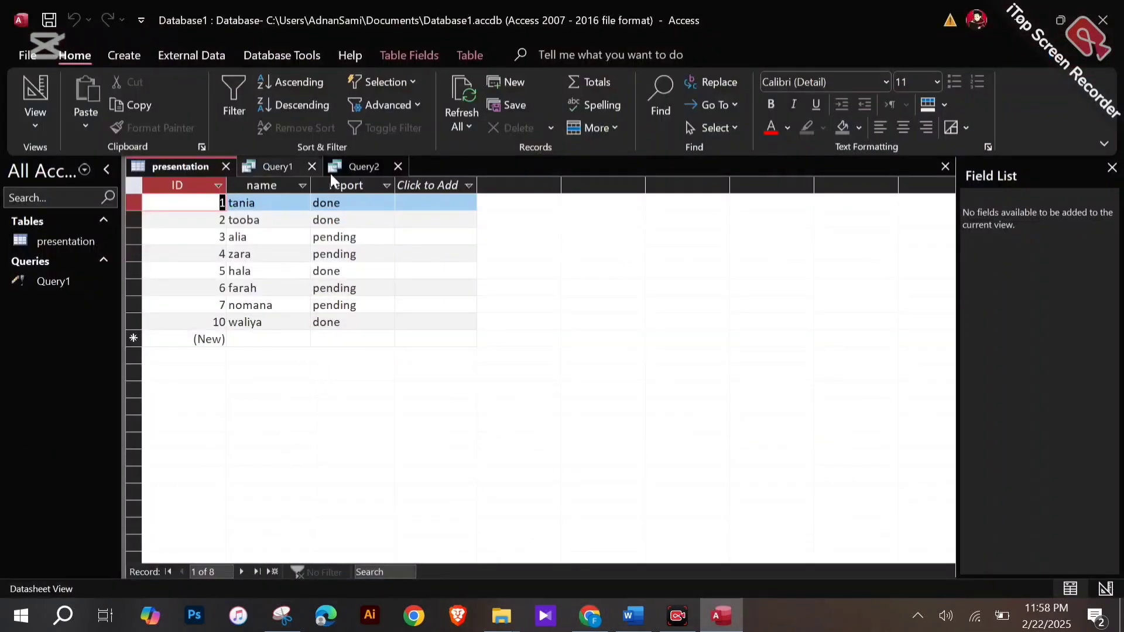
left_click(378, 164)
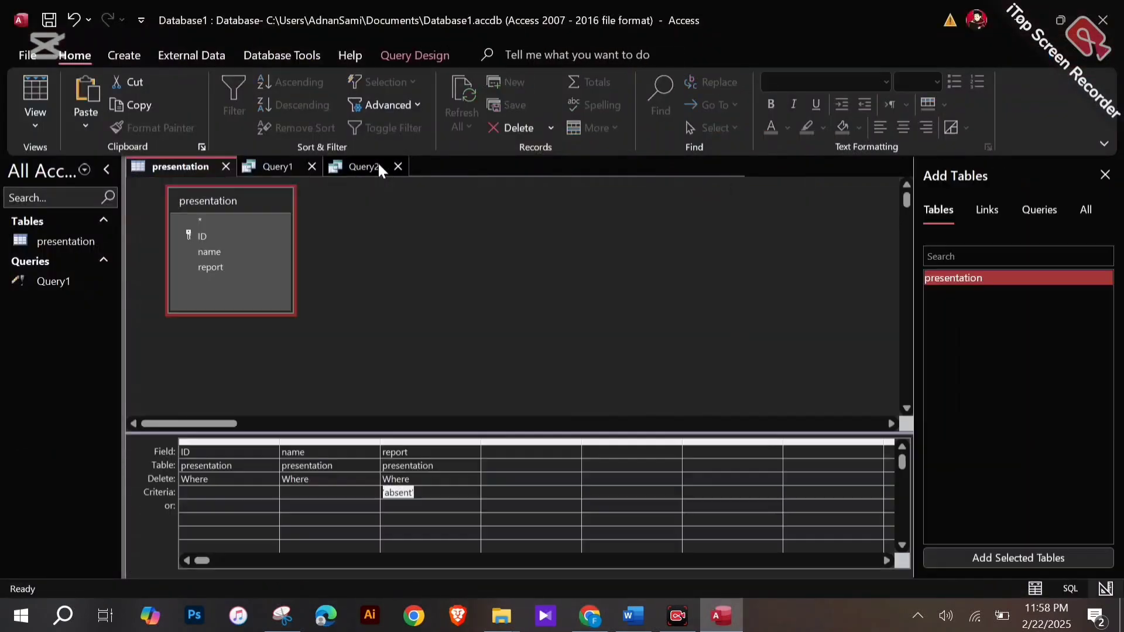
left_click(257, 165)
left_click(395, 61)
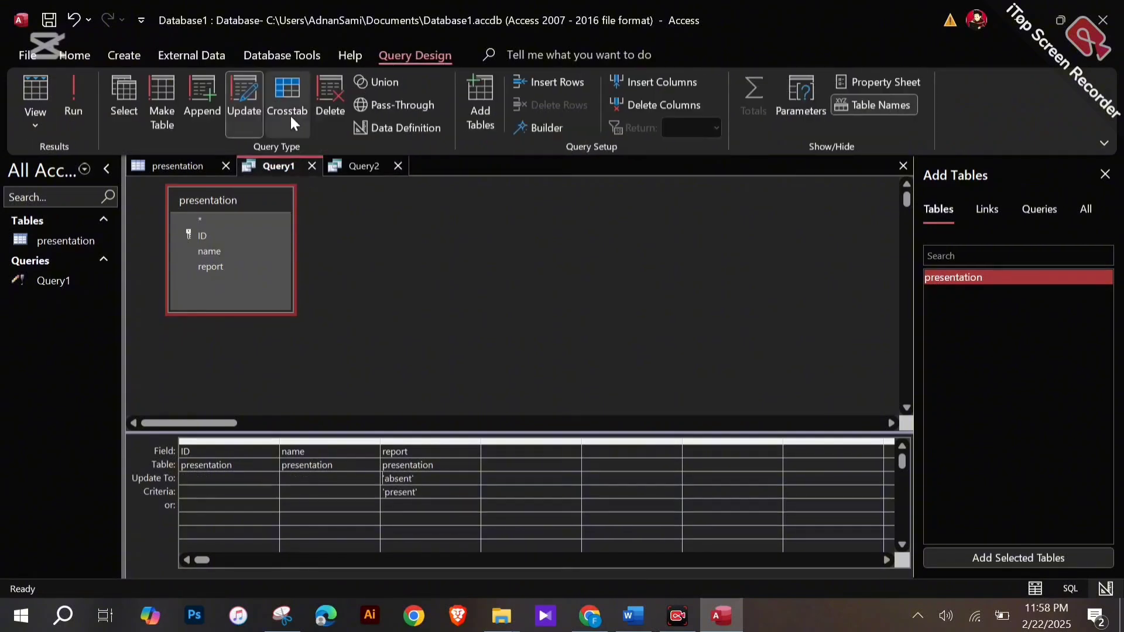
left_click(359, 161)
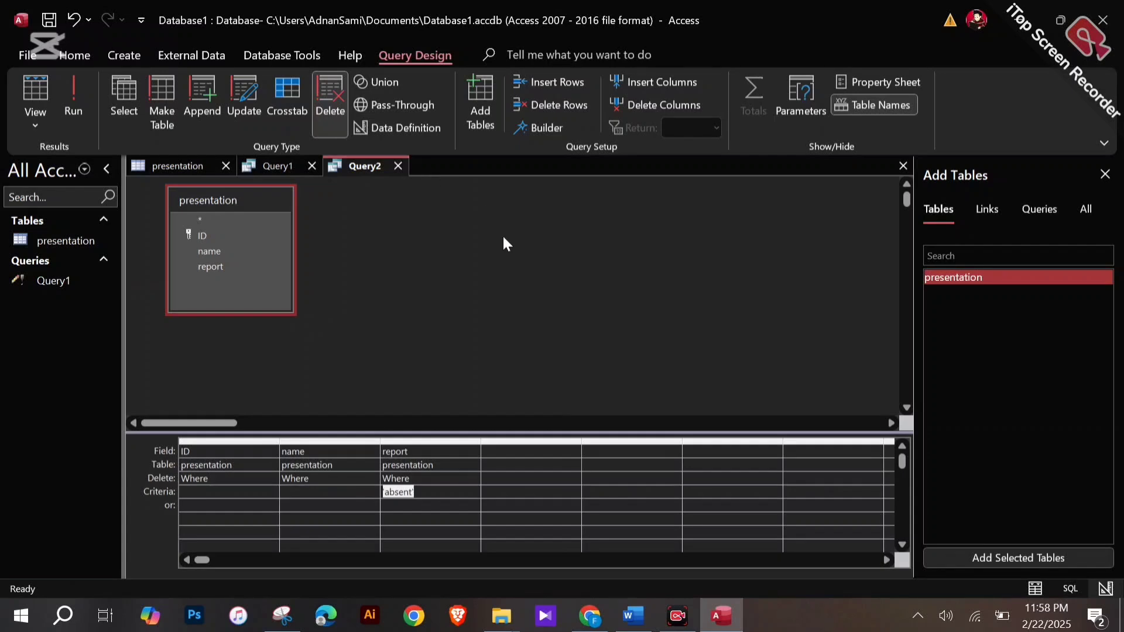
Switch to Chrome, check the append query item in the syllabus, and return to Access
left_click(604, 618)
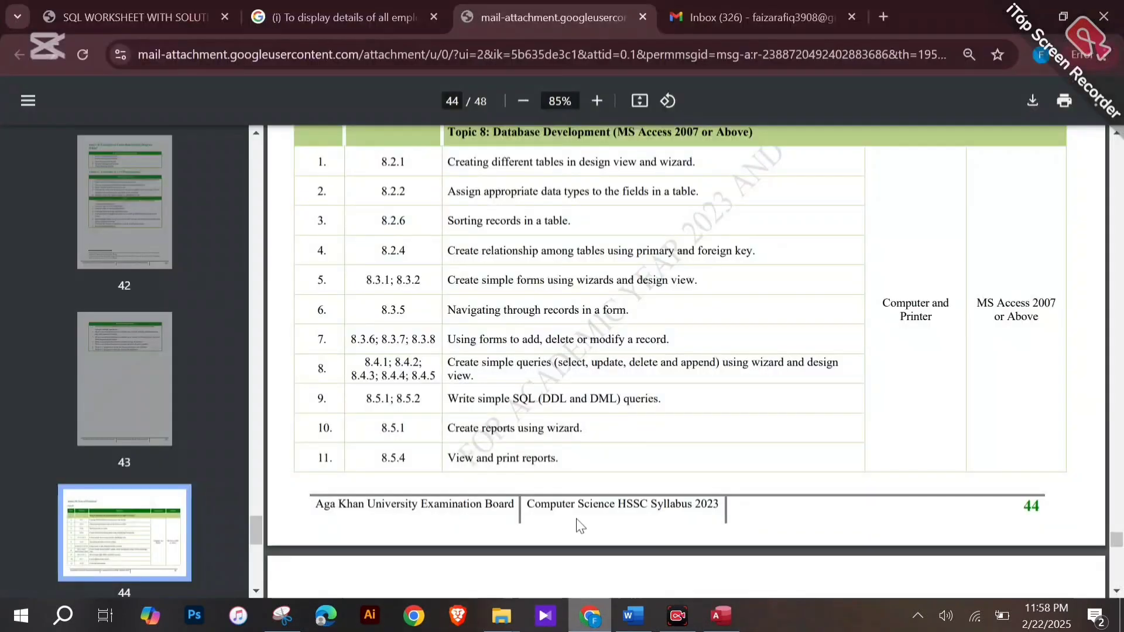
double_click(695, 364)
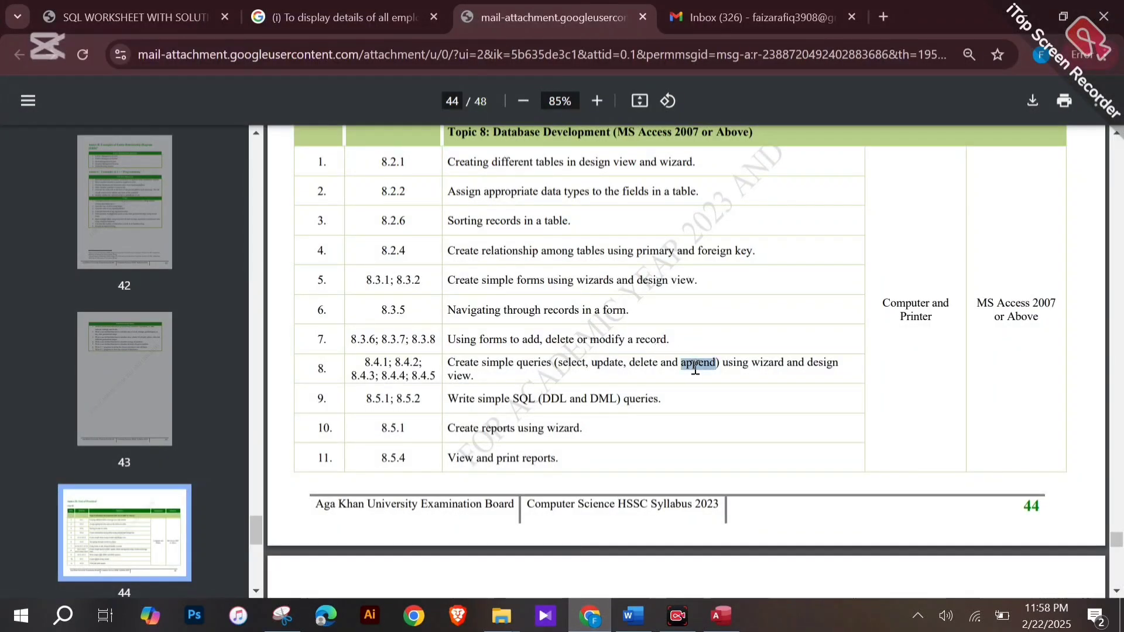
left_click(590, 624)
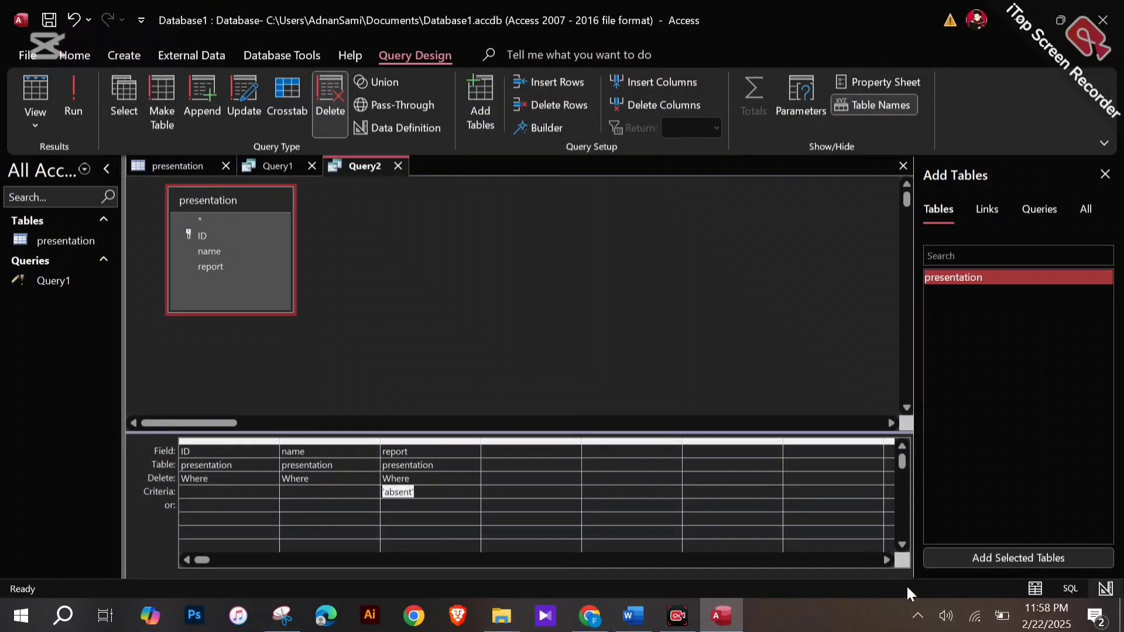
left_click(117, 55)
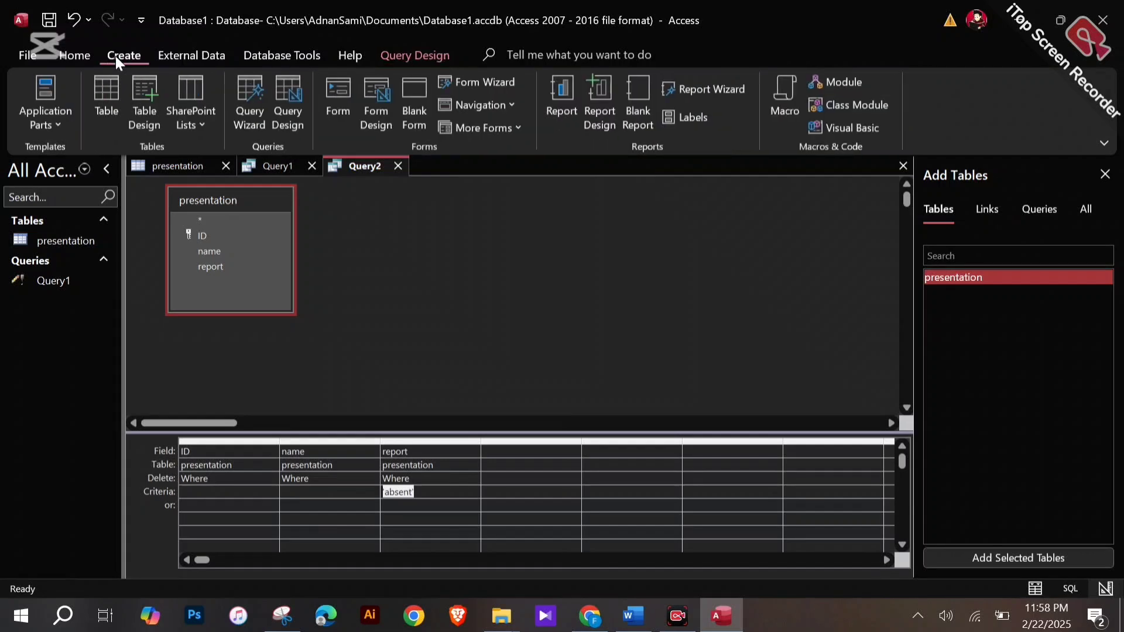
left_click(112, 107)
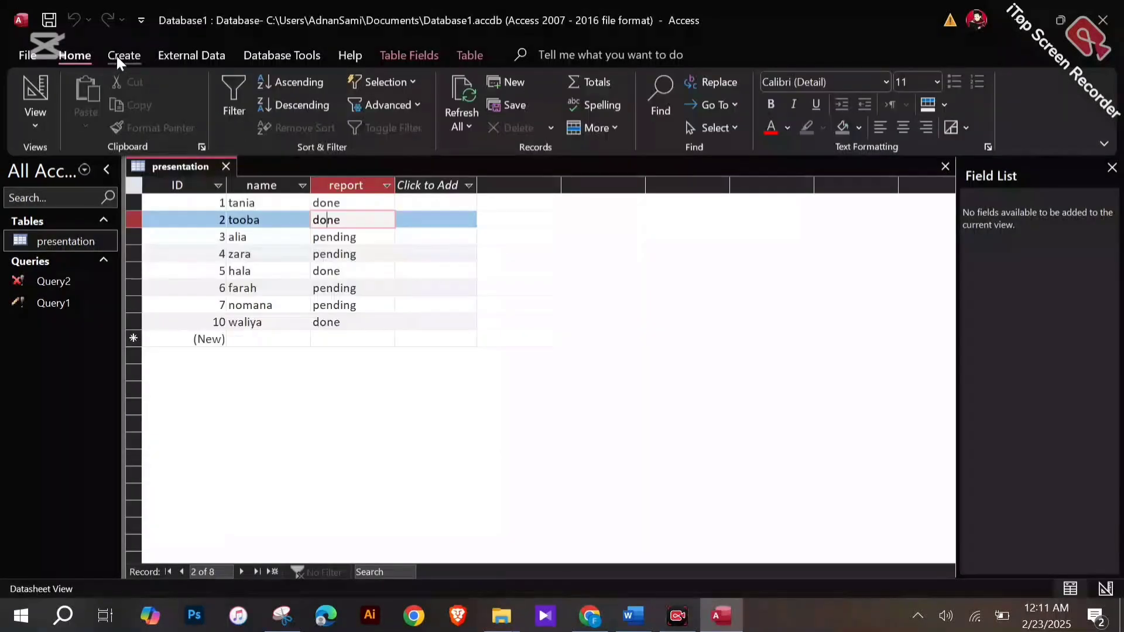
left_click(117, 55)
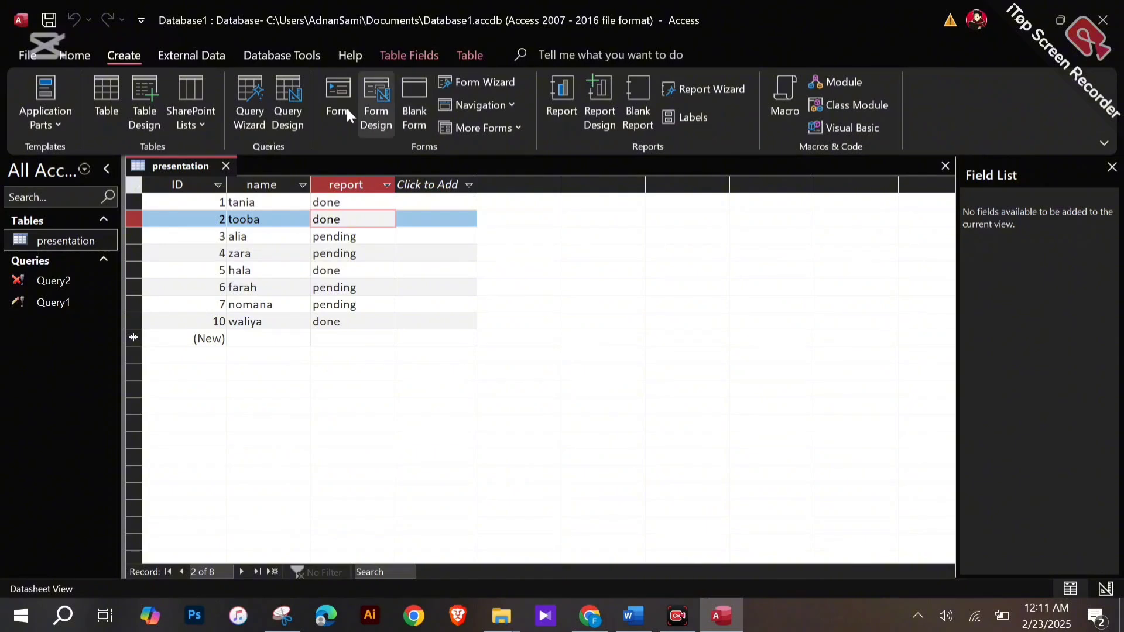
left_click(301, 100)
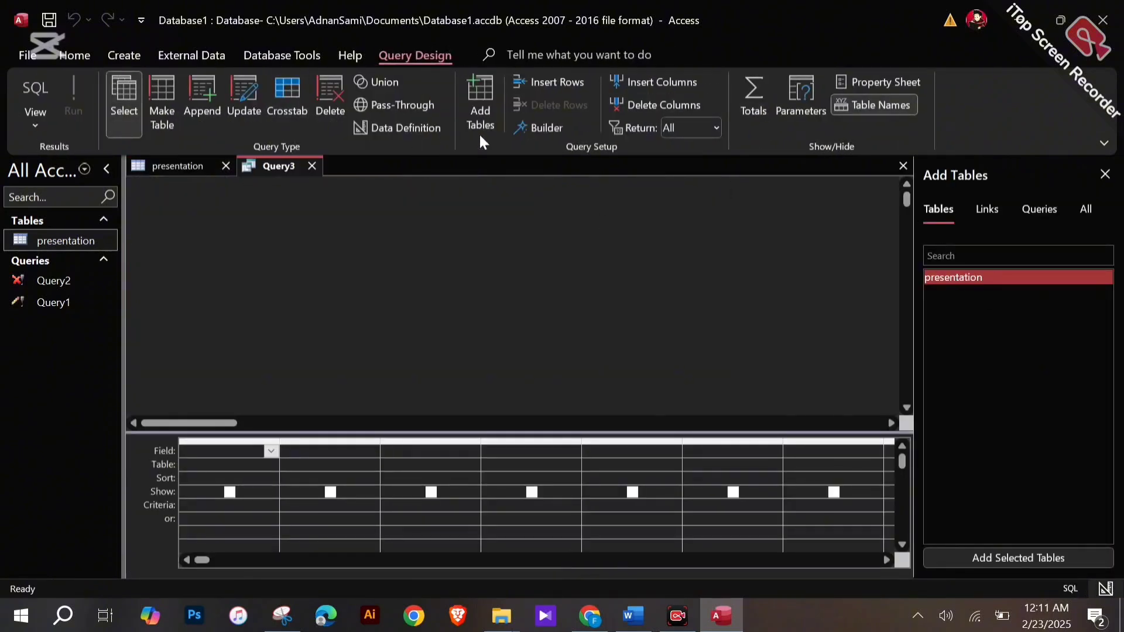
left_click(313, 168)
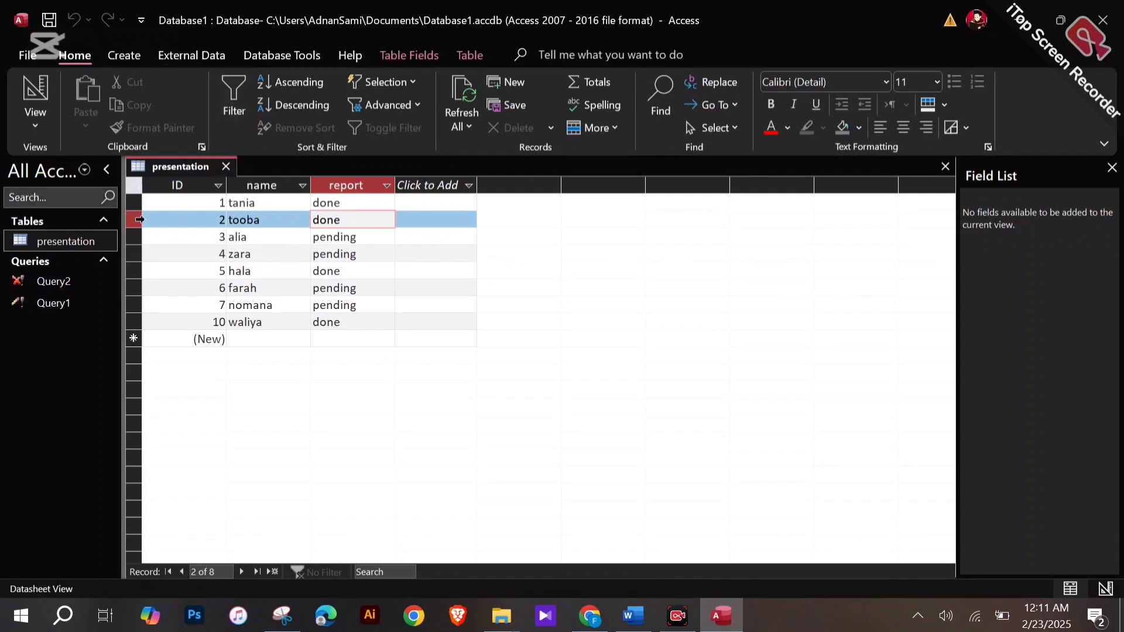
Create a new table and save it as 'presentation done'
left_click(139, 64)
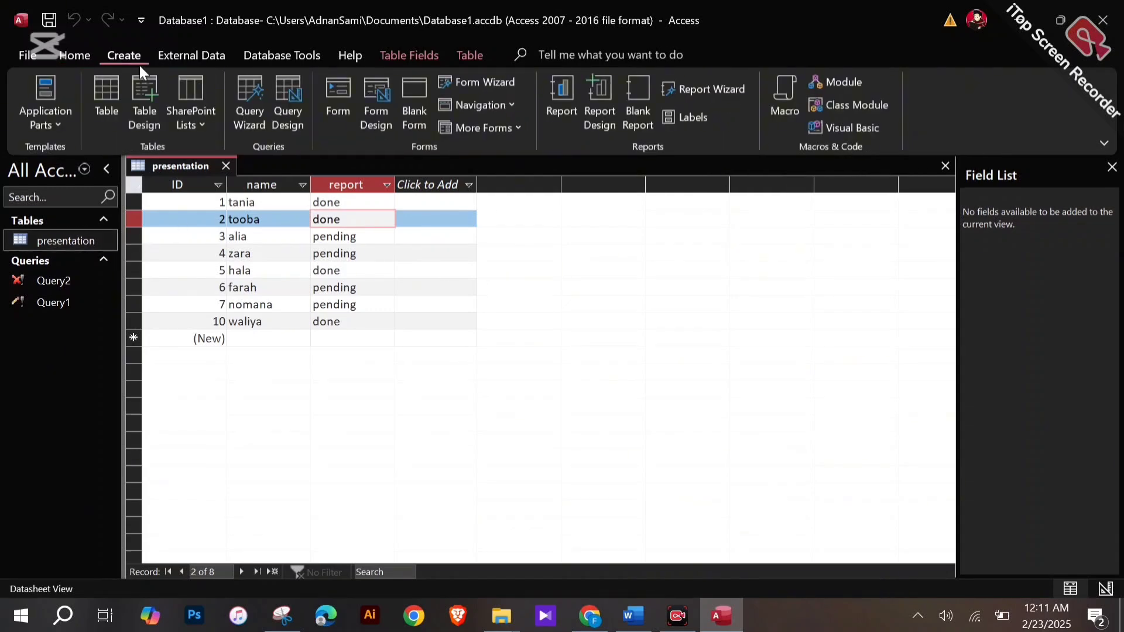
left_click(114, 111)
right_click(280, 166)
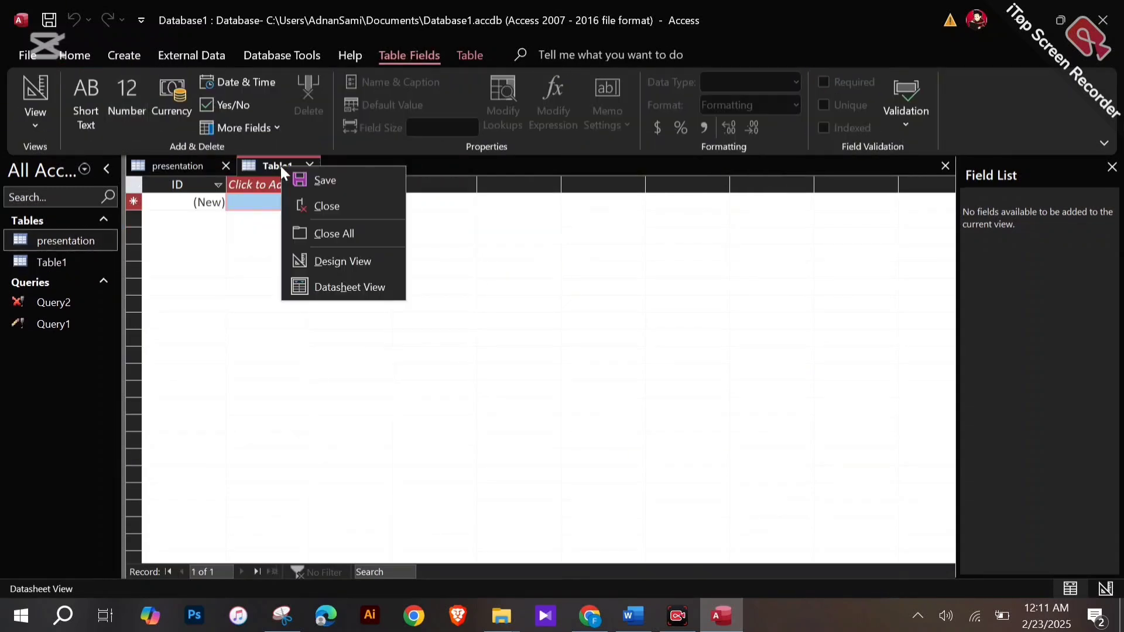
left_click(302, 178)
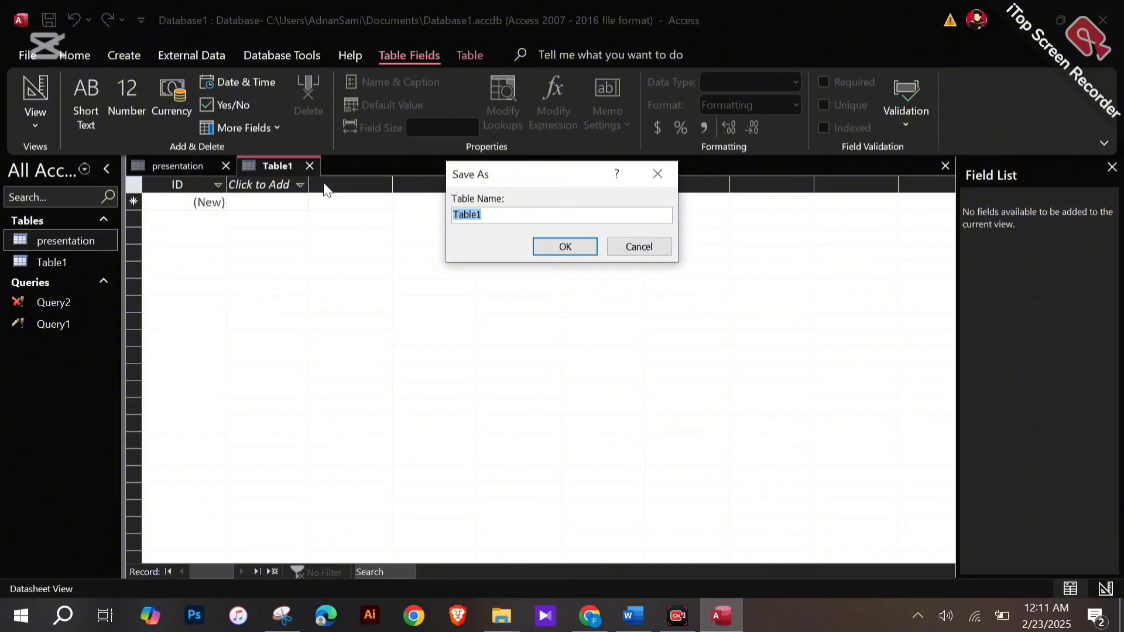
type("presentation done")
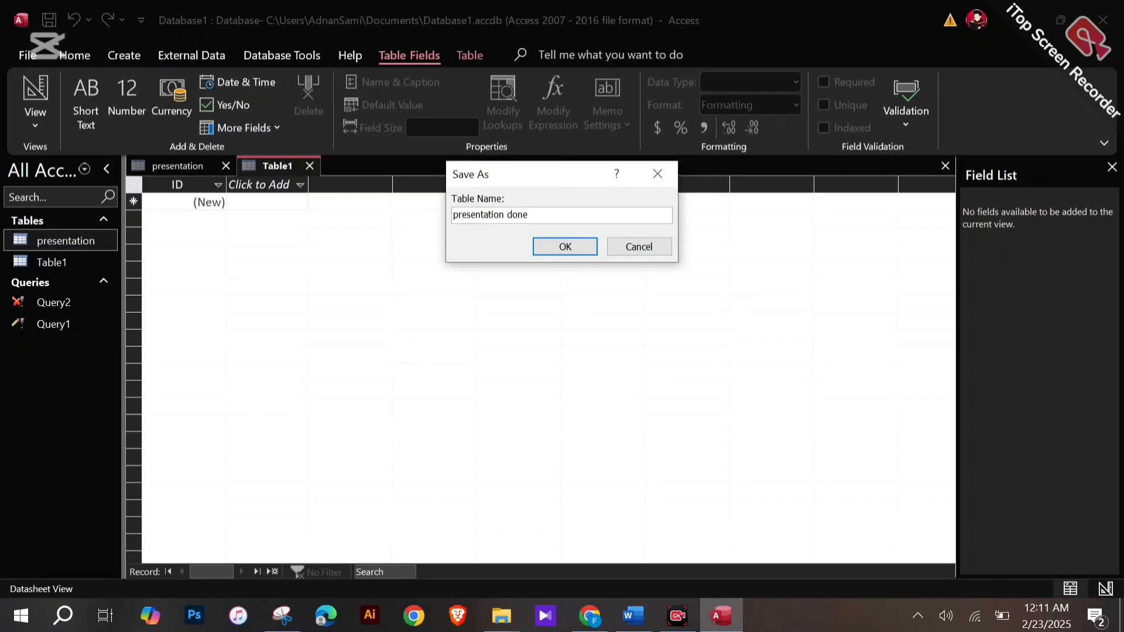
left_click(559, 246)
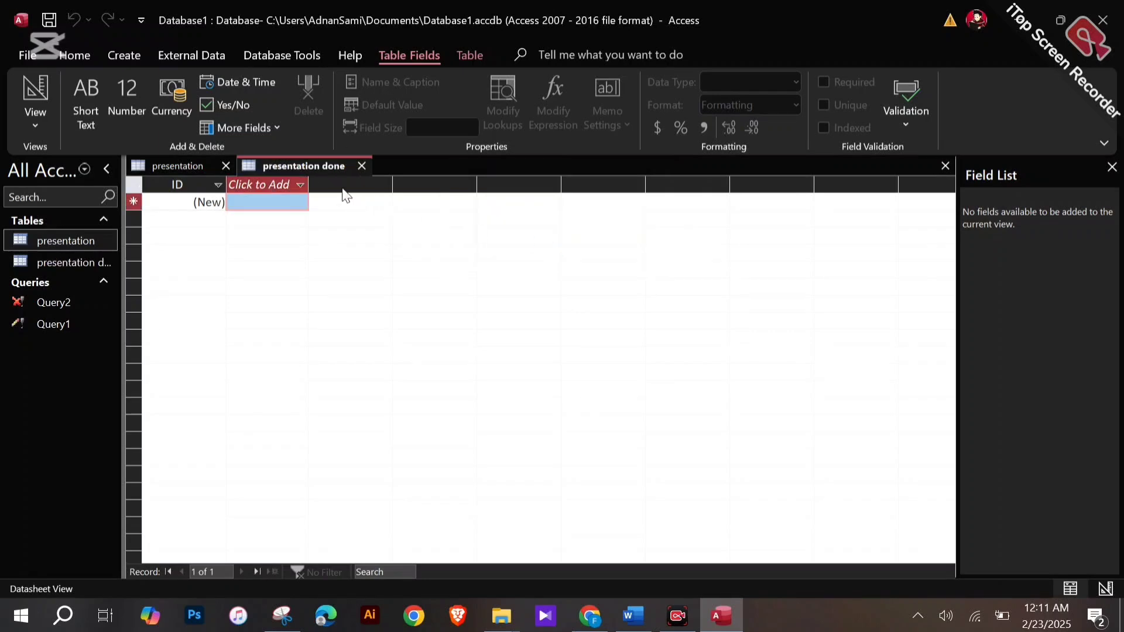
Open the presentation done table in Design View and add the fields name and report, accepting the reserved word
right_click(324, 166)
left_click(375, 262)
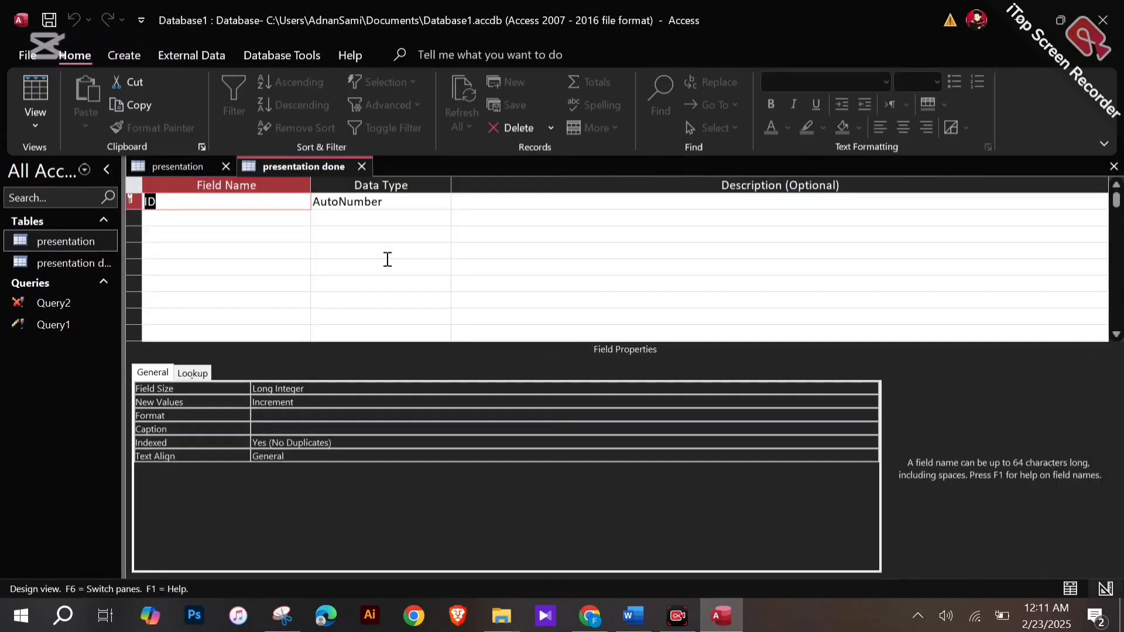
left_click(267, 218)
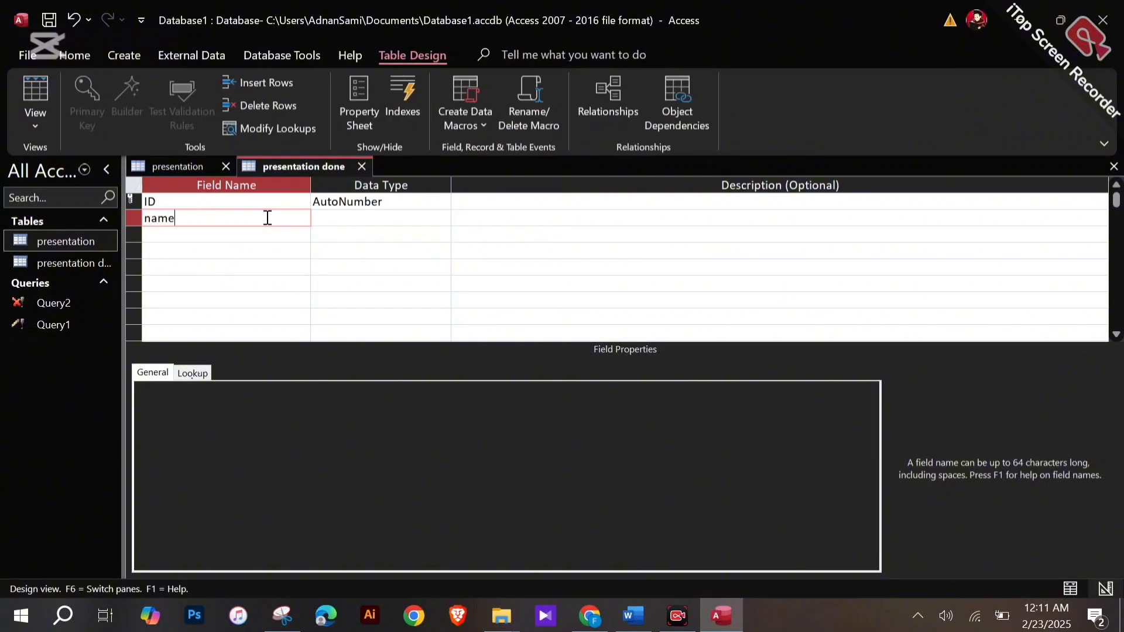
left_click(259, 237)
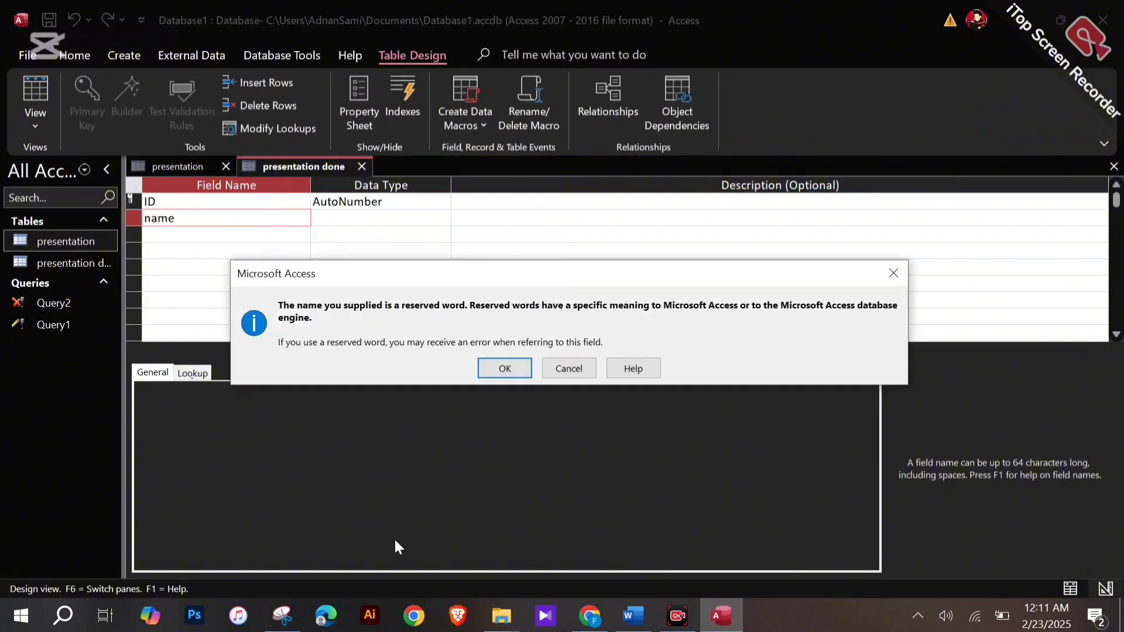
left_click(502, 369)
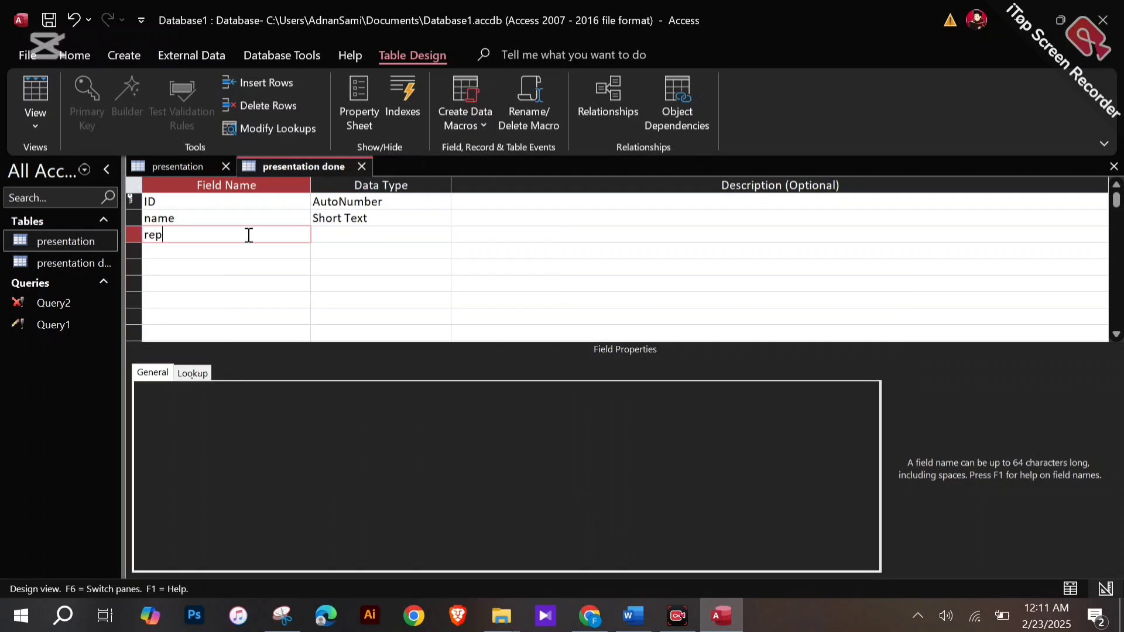
Set the data type of the report and name fields to Long Text and save the presentation done table
left_click(339, 234)
left_click(442, 234)
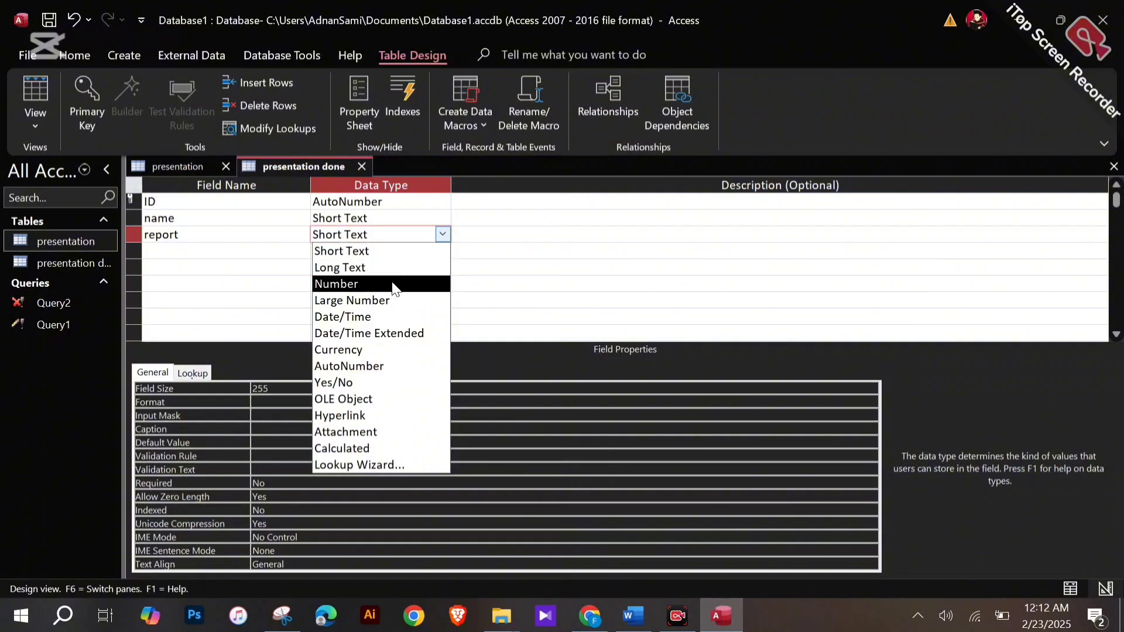
left_click(337, 284)
left_click(442, 234)
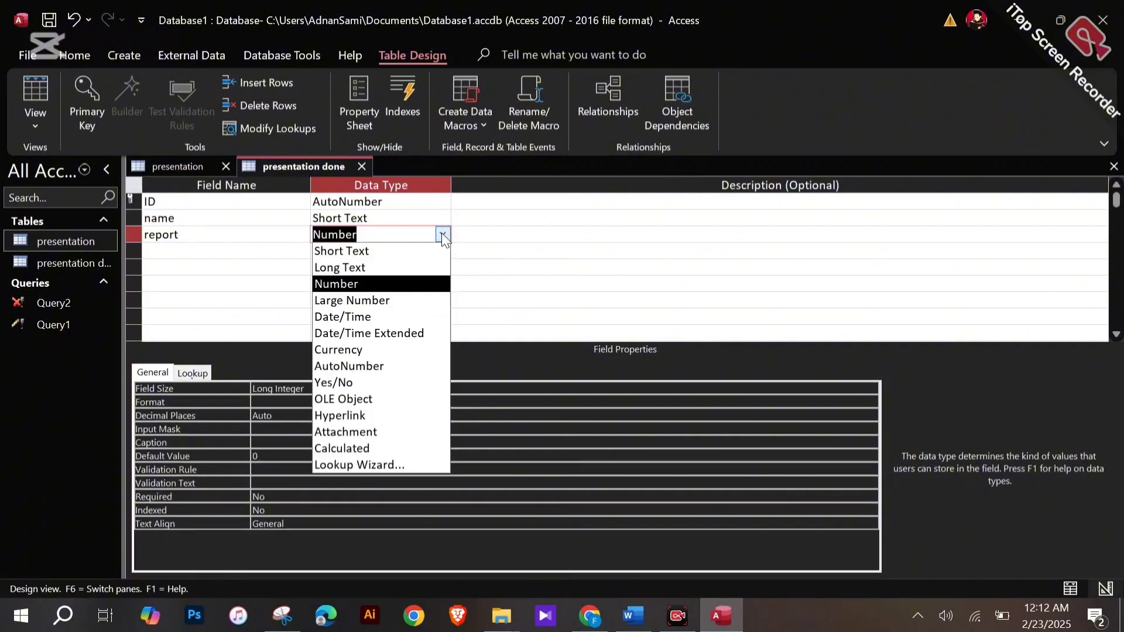
left_click(377, 268)
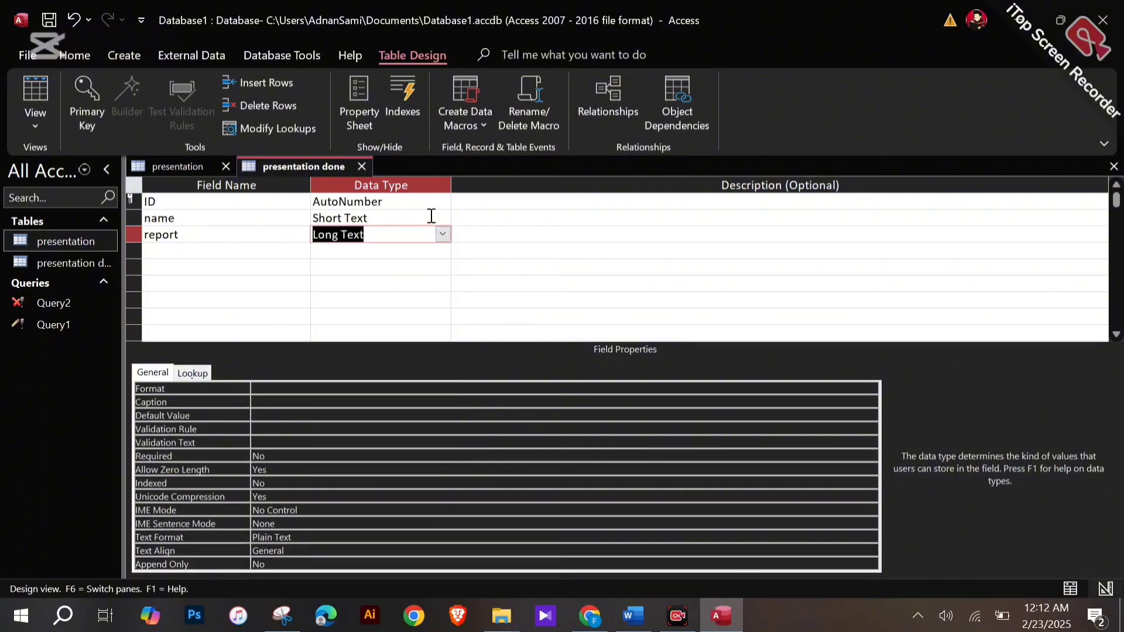
left_click(443, 219)
left_click(443, 218)
left_click(394, 255)
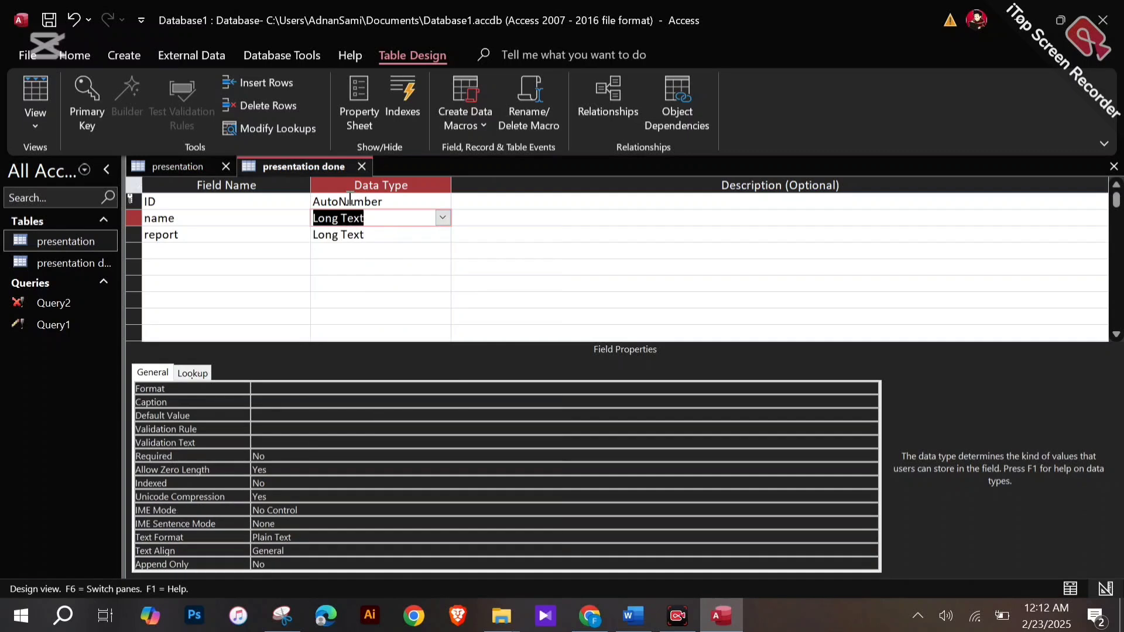
right_click(310, 173)
left_click(340, 188)
Create a third query in Query Design with the presentation table's ID, name and report fields, and set the report criterion to 'done'
left_click(132, 56)
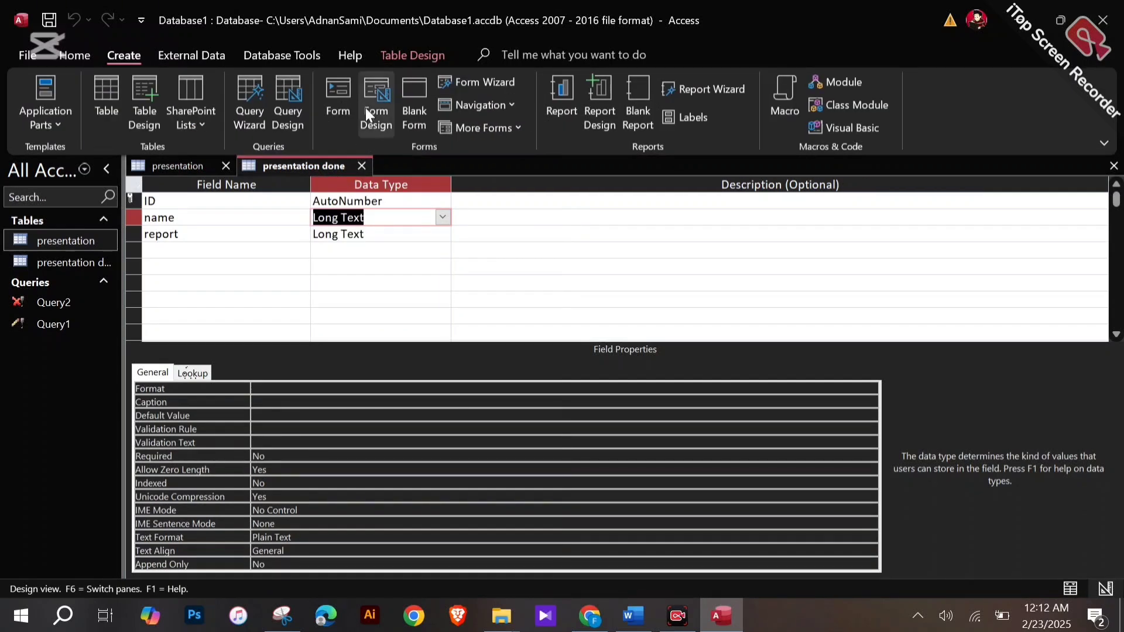
left_click(295, 114)
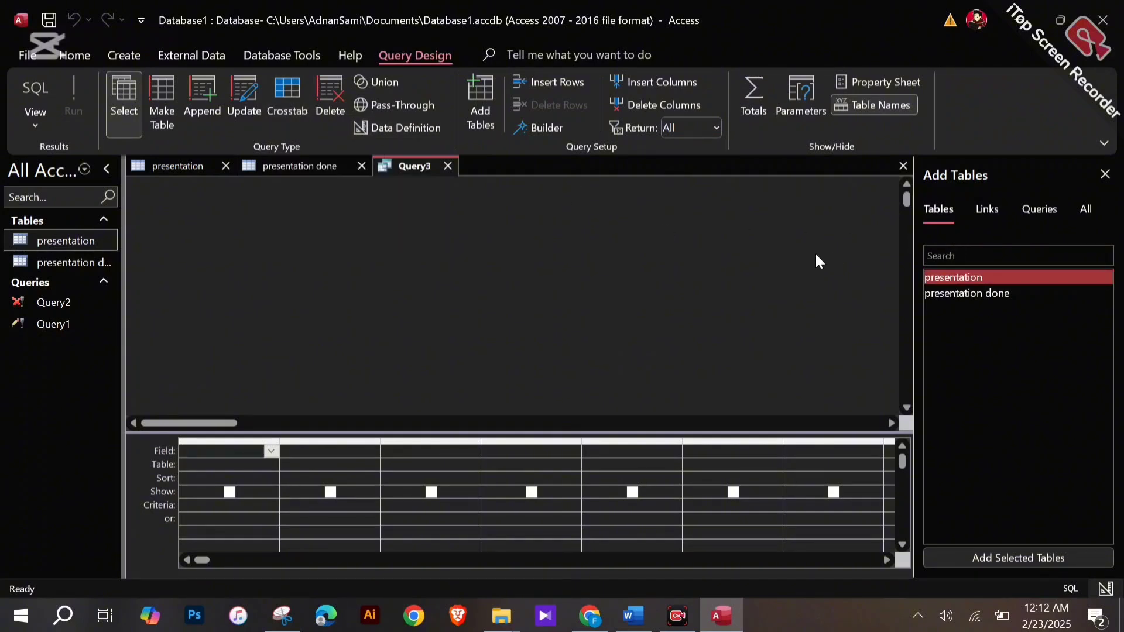
left_click(1028, 559)
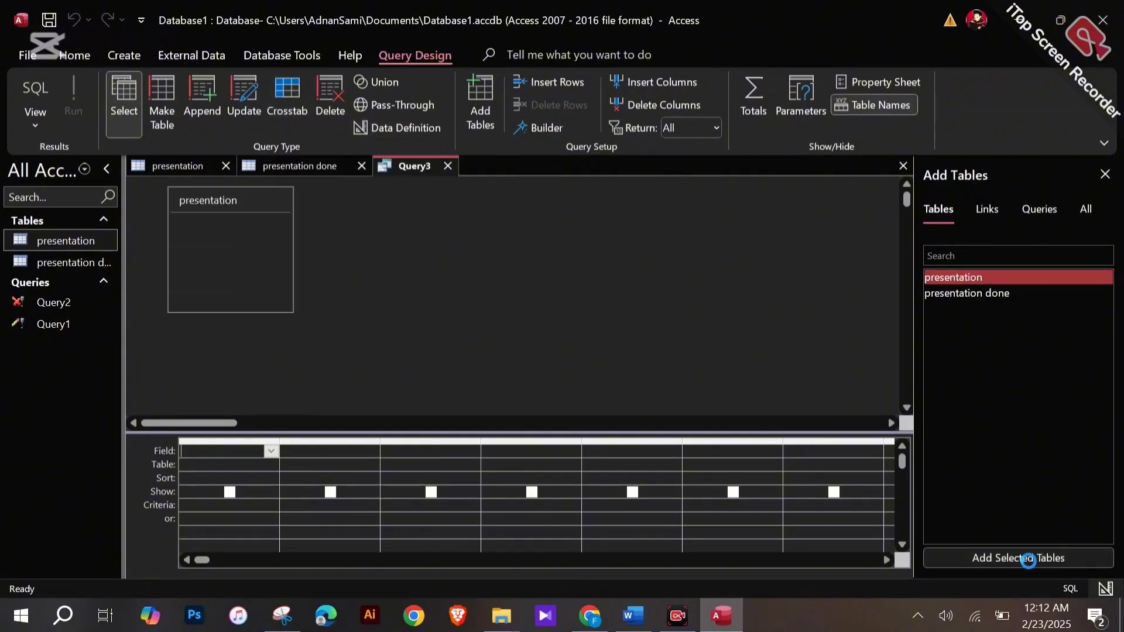
double_click(246, 200)
left_click_drag(233, 234, 237, 451)
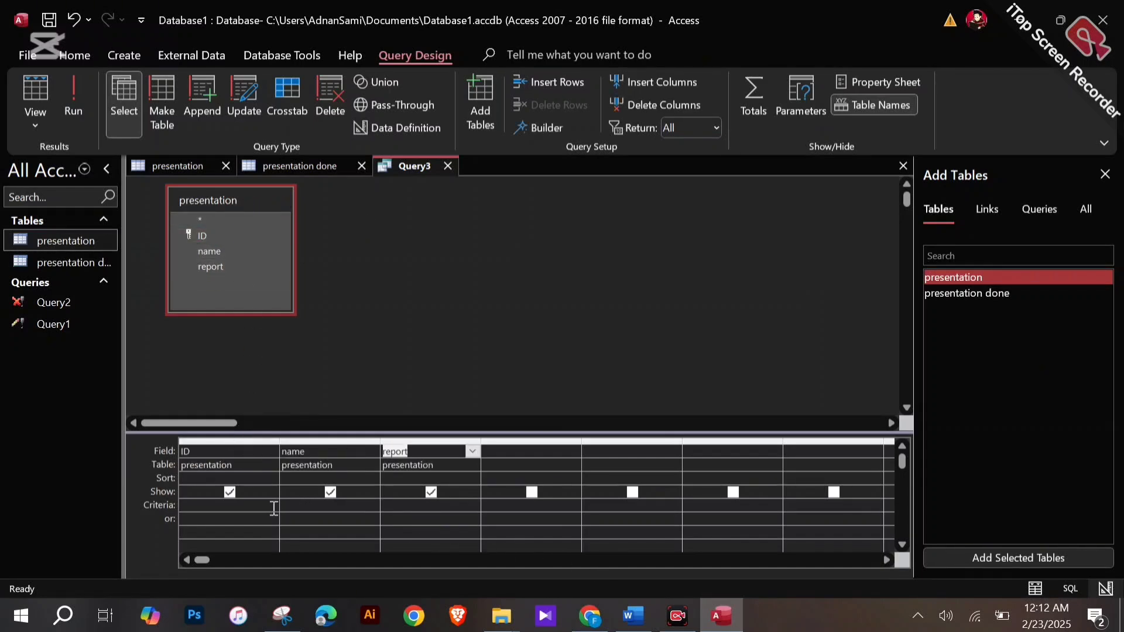
left_click(415, 503)
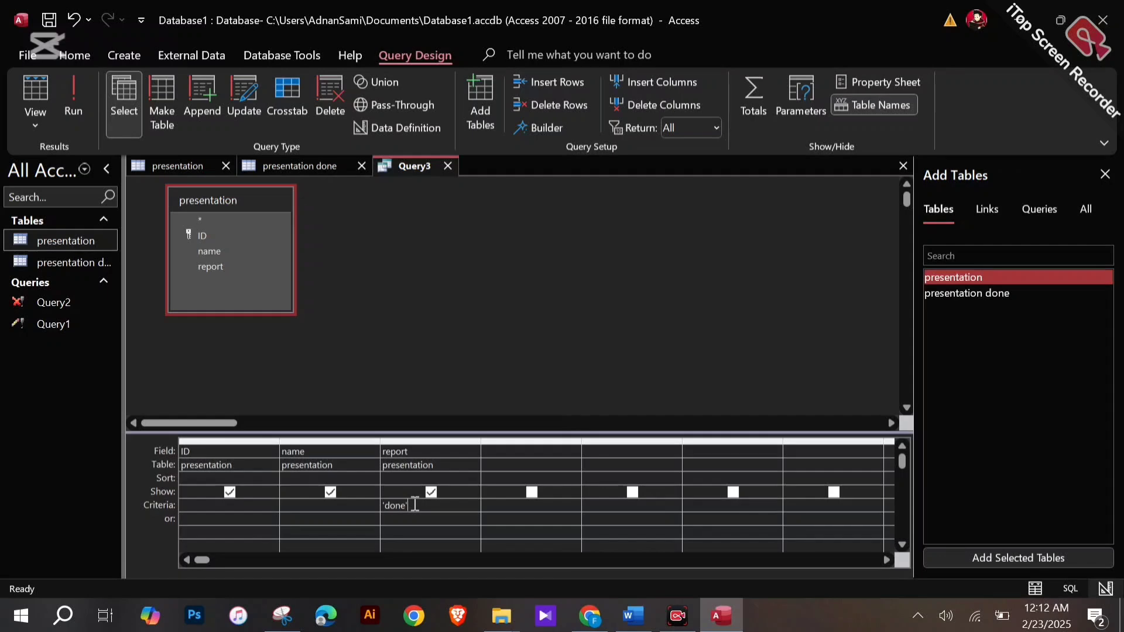
Make the third query an append query that targets the presentation done table in the current database
left_click(198, 109)
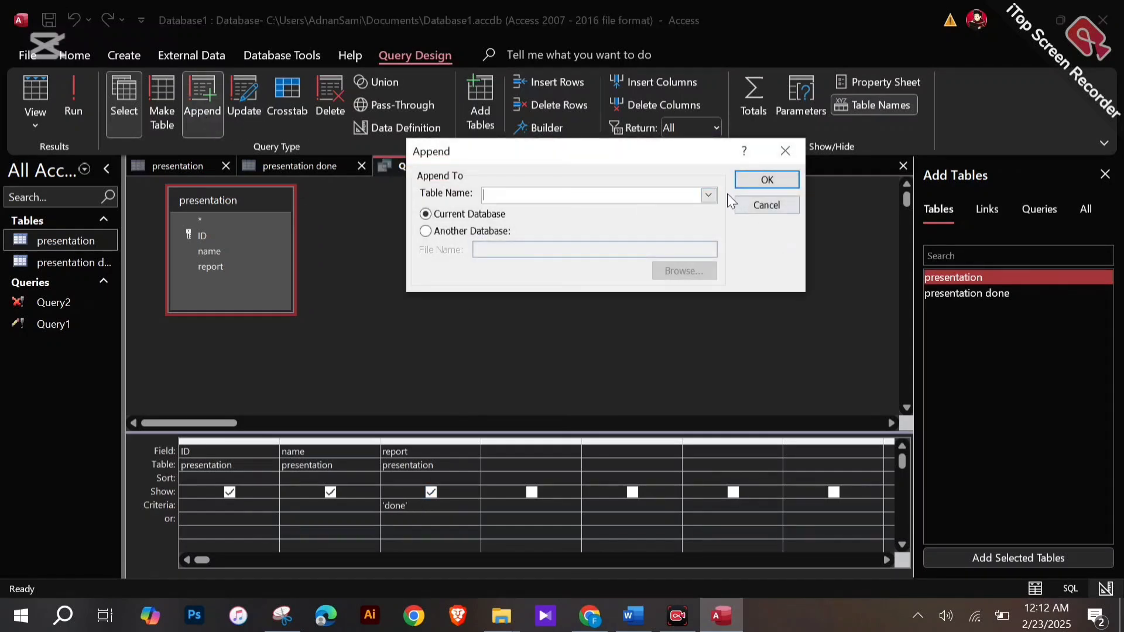
left_click(708, 194)
left_click(599, 220)
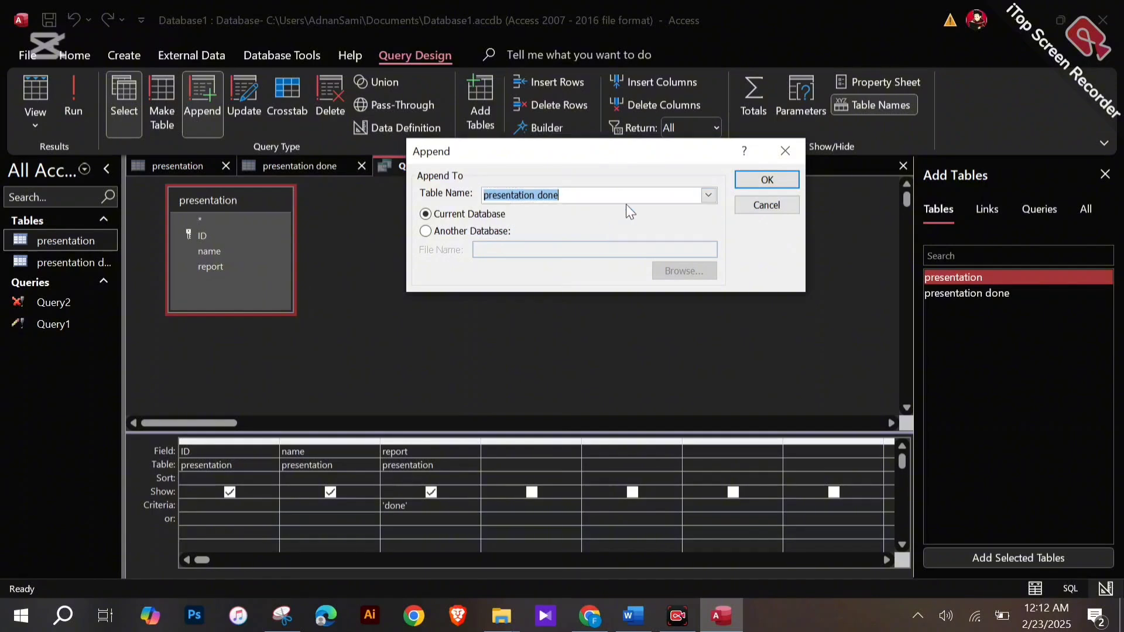
left_click(761, 179)
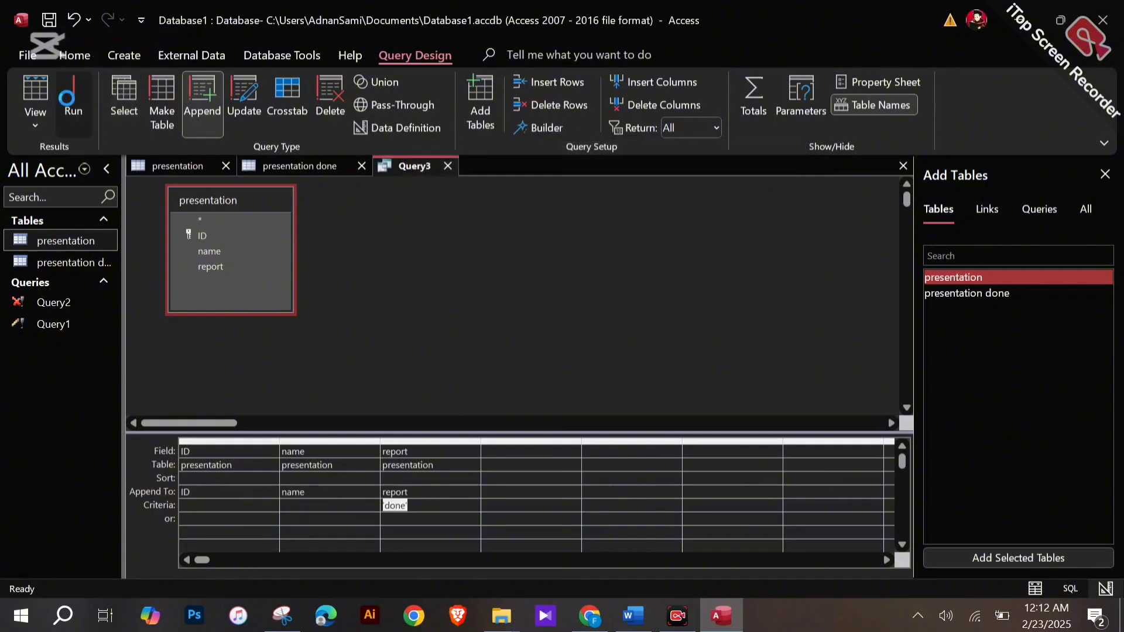
Try to run the append query while the presentation done table is still open
left_click(66, 100)
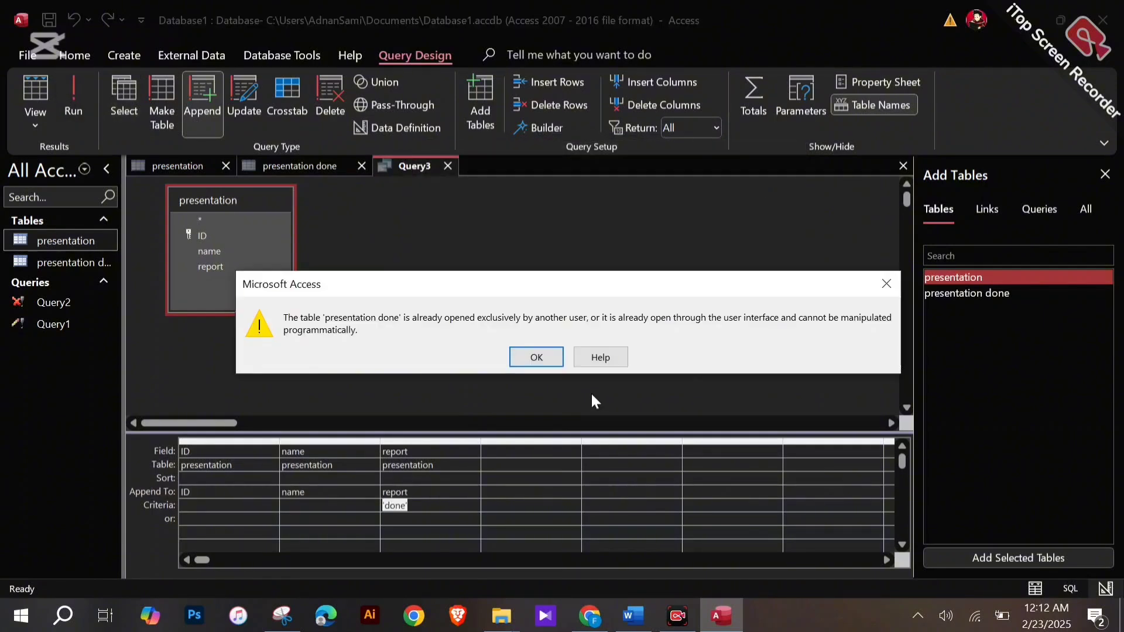
left_click(539, 356)
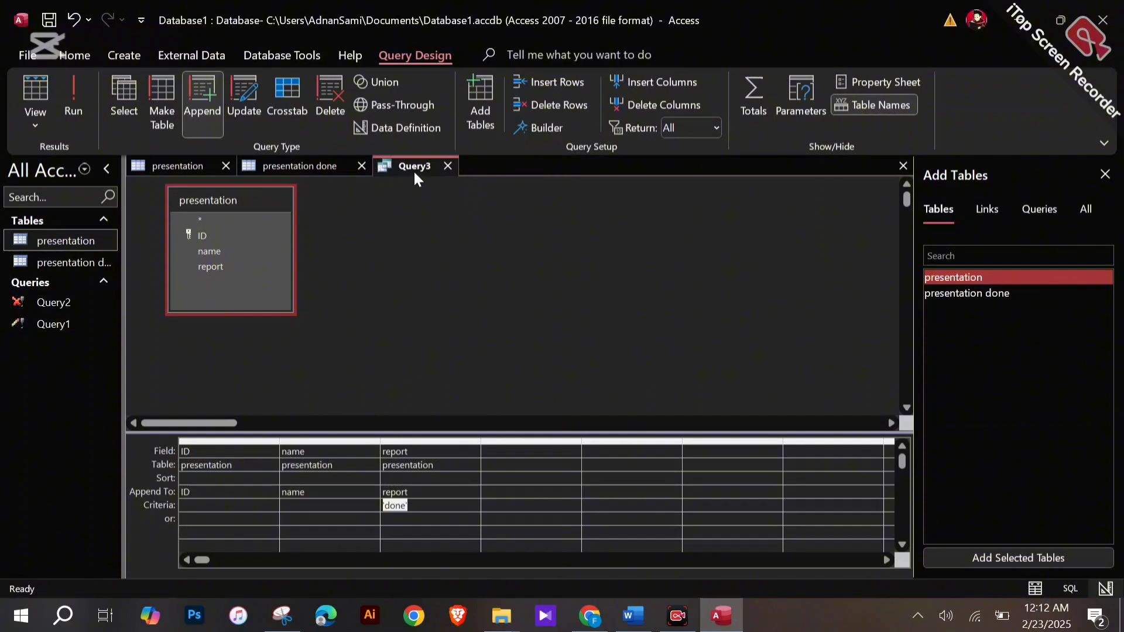
left_click(71, 103)
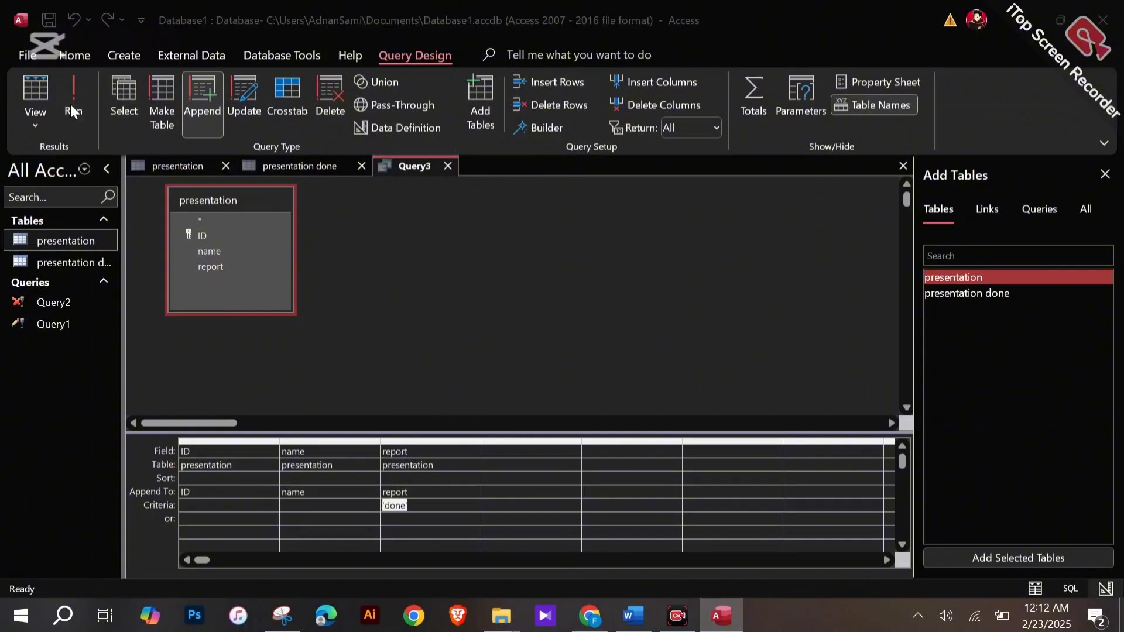
left_click(536, 357)
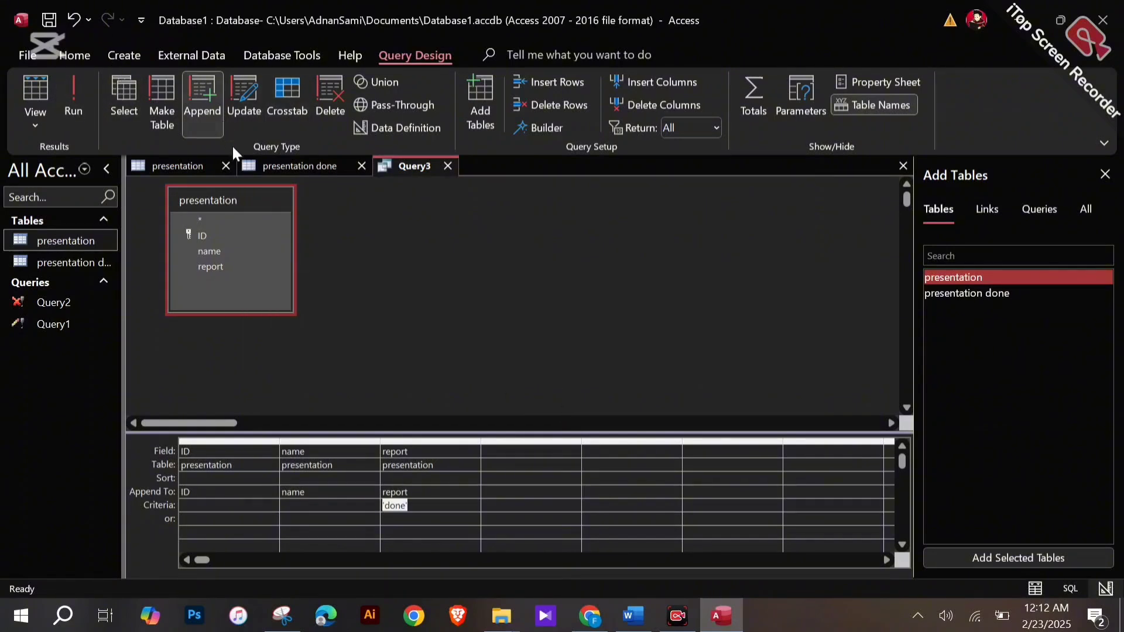
Close the presentation done table, run the append query and confirm appending the selected rows
left_click(360, 166)
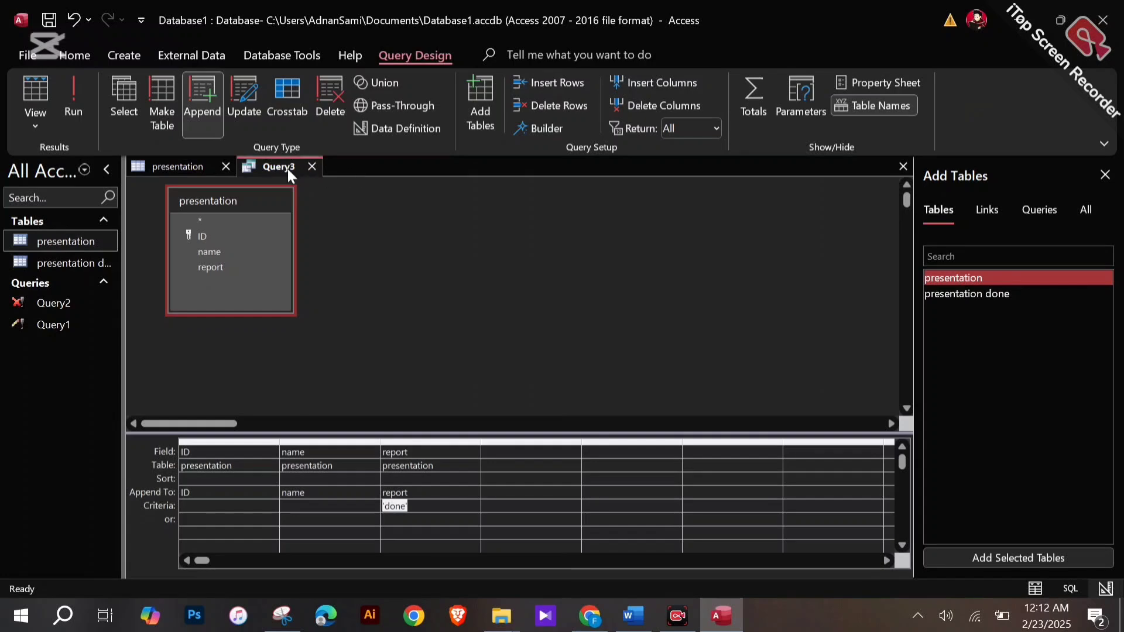
left_click(75, 90)
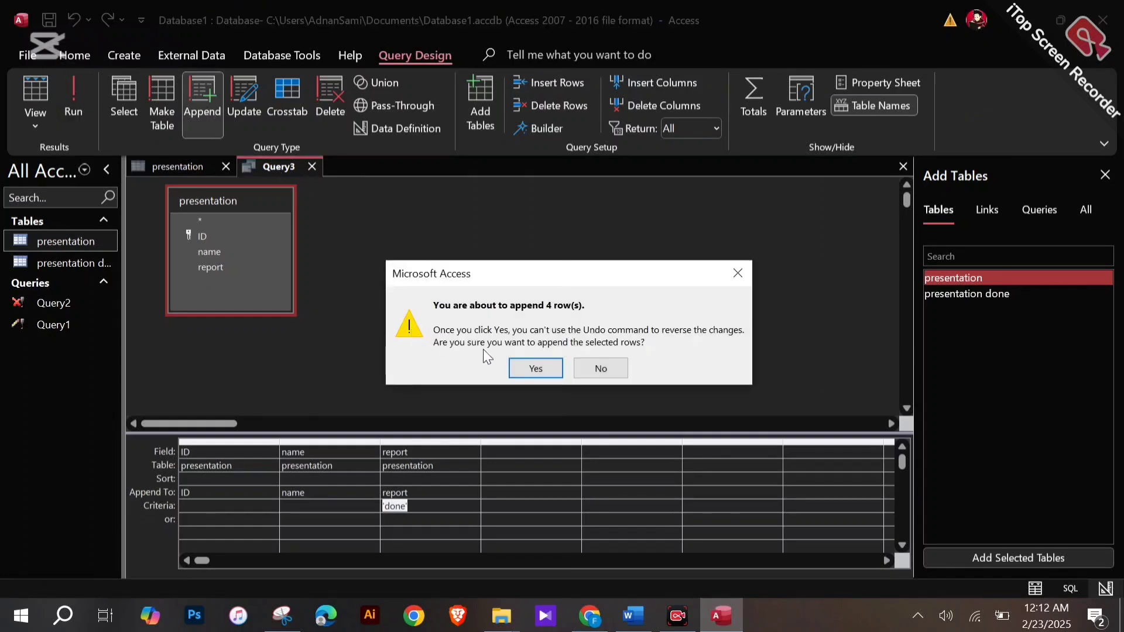
left_click(535, 367)
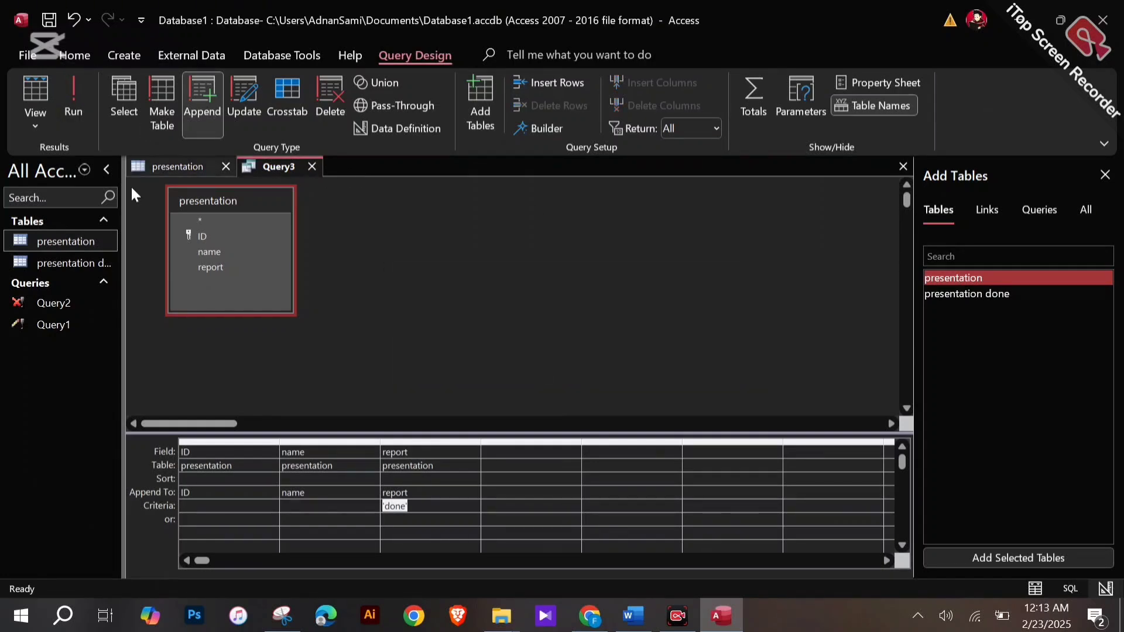
Open the presentation done table and compare its records with the 'done' records in the presentation table and the append query's design
double_click(48, 264)
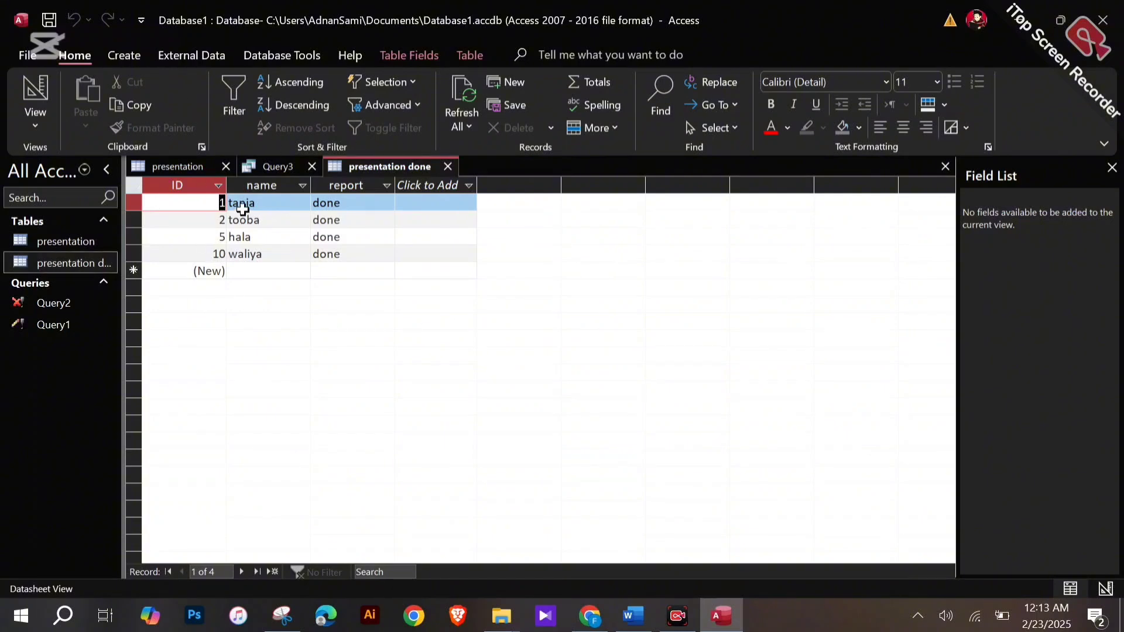
left_click(193, 170)
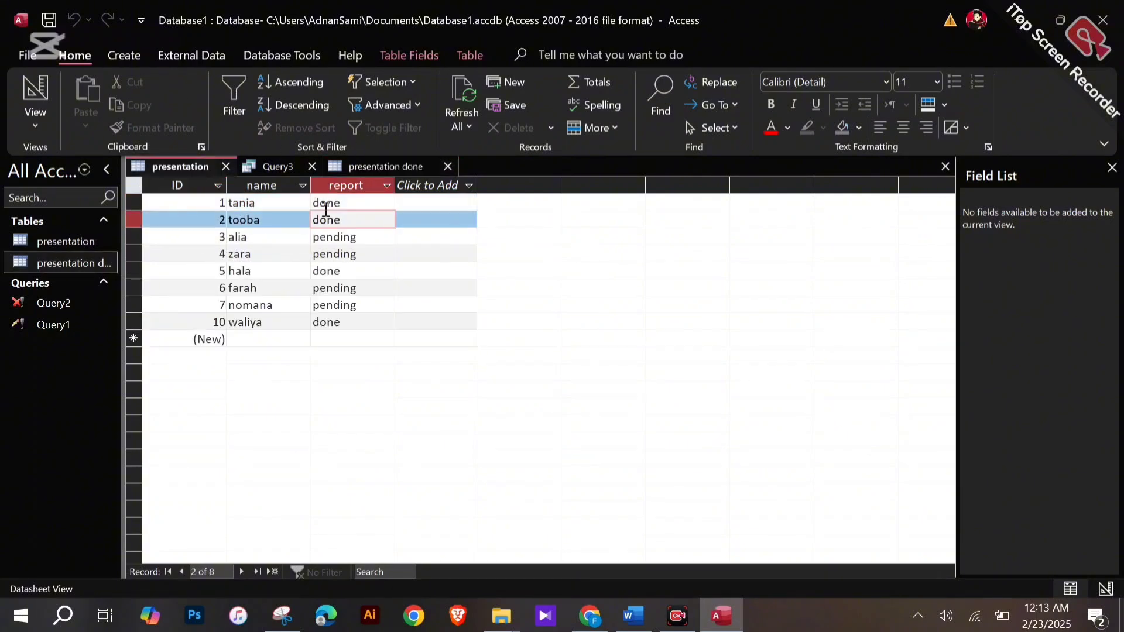
left_click(326, 202)
left_click(326, 225)
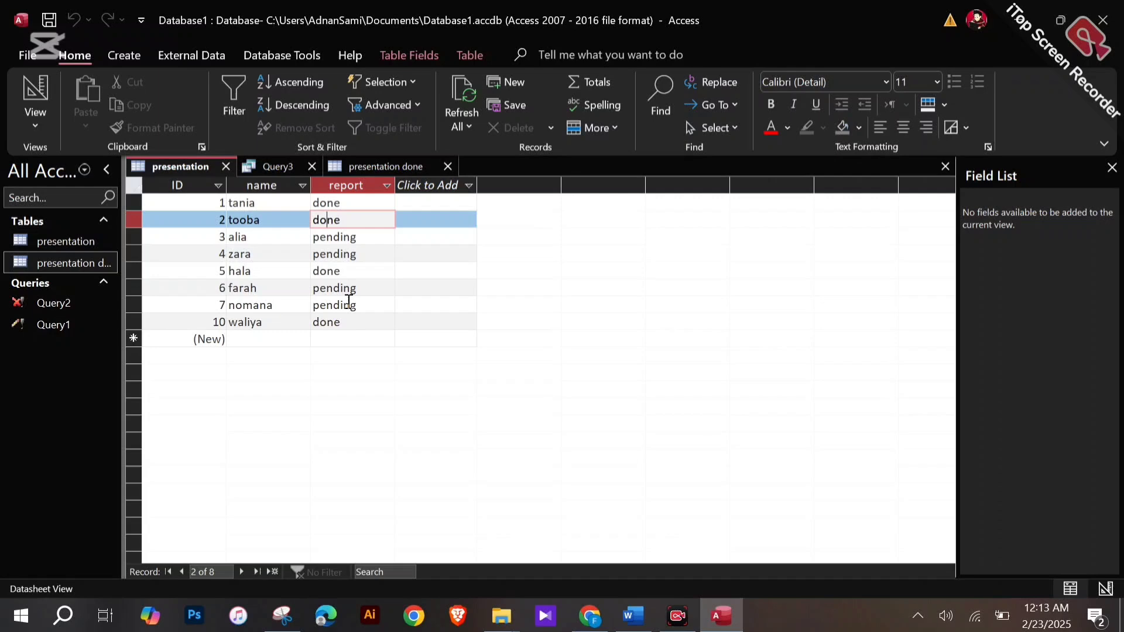
left_click(337, 271)
left_click(332, 321)
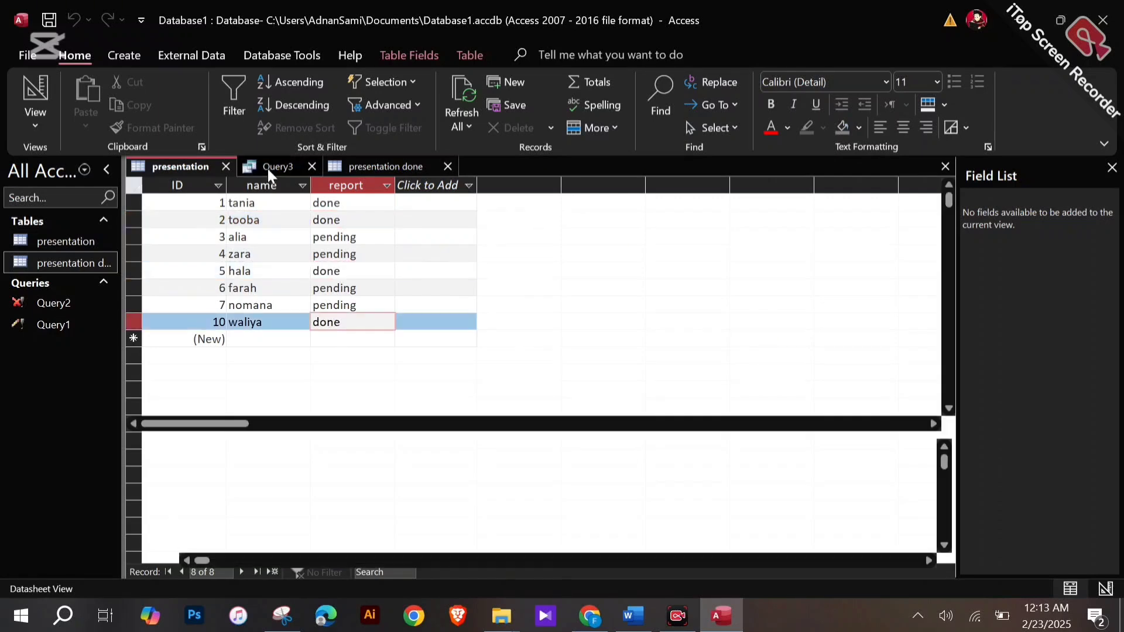
left_click(267, 167)
left_click(420, 55)
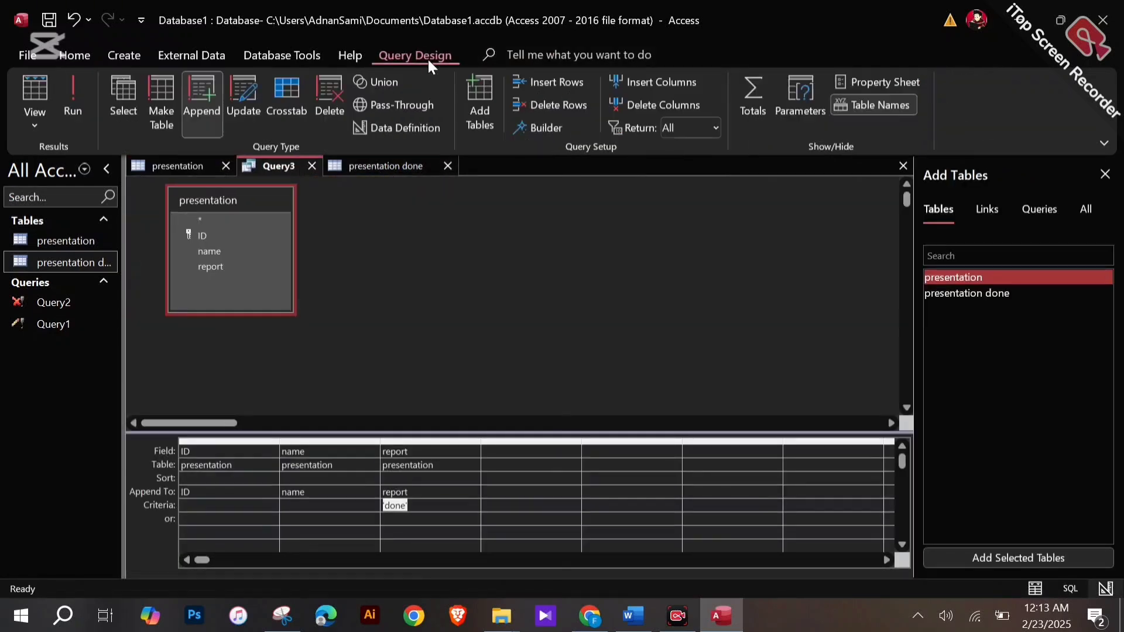
left_click(381, 157)
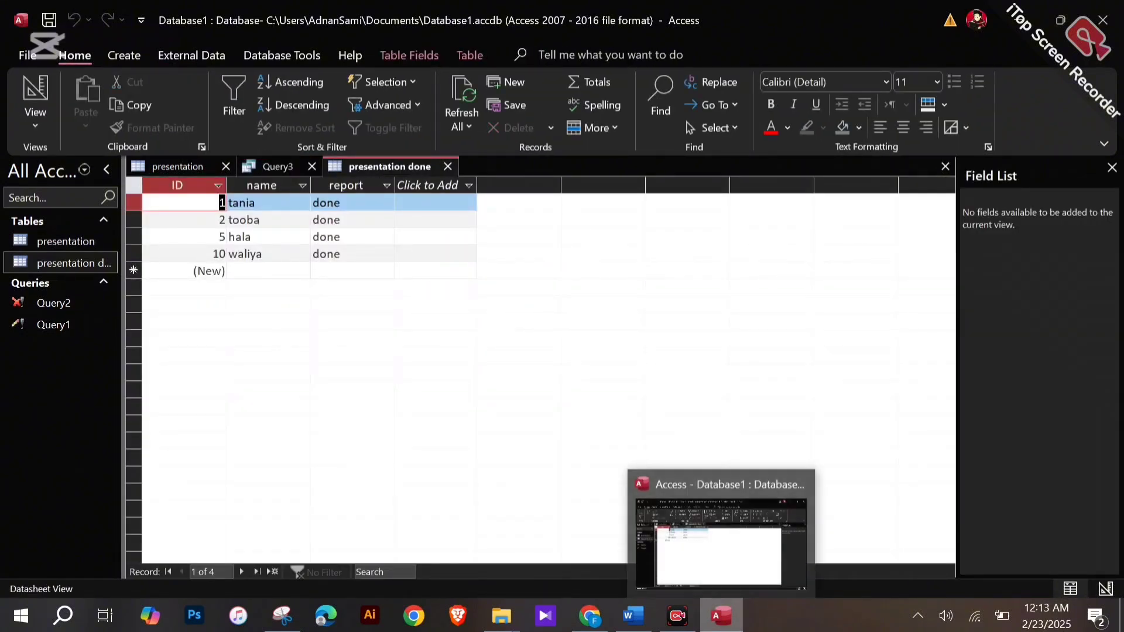
left_click(682, 627)
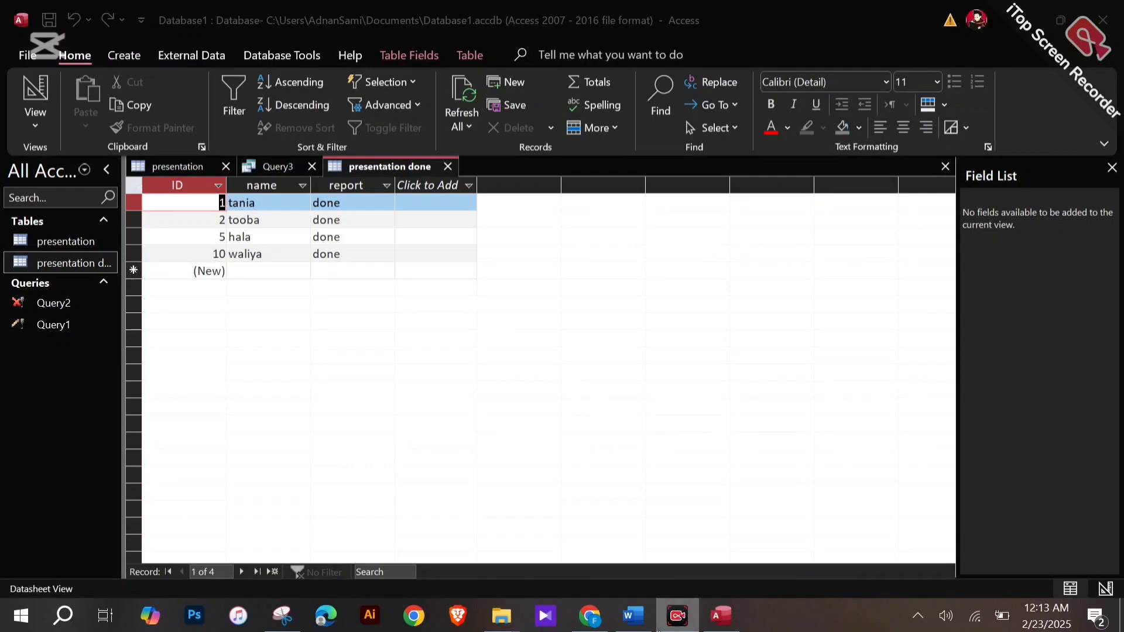